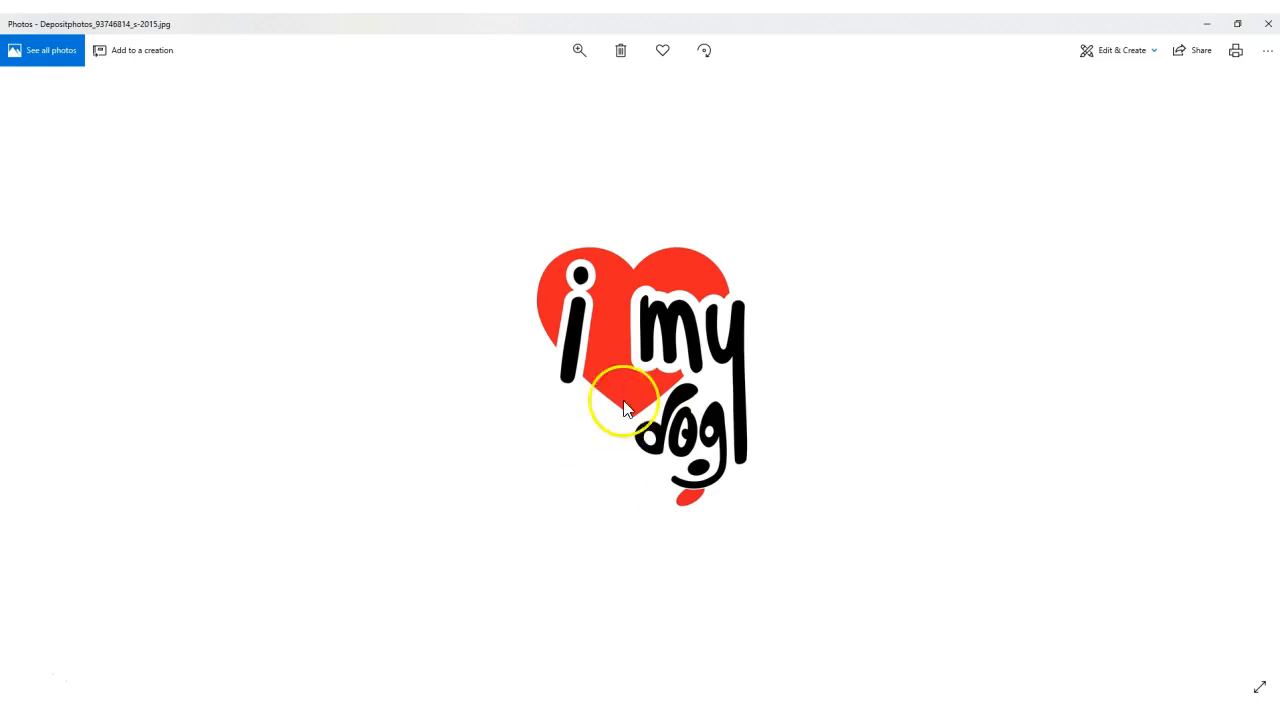
- Move the photo viewer aside, pick the Vector EPS download, then return to the blank Design Space canvas
{"action": "left_click", "coordinate": [1237, 23]}
{"action": "left_click_drag", "start_coordinate": [1228, 61], "coordinate": [1279, 75]}
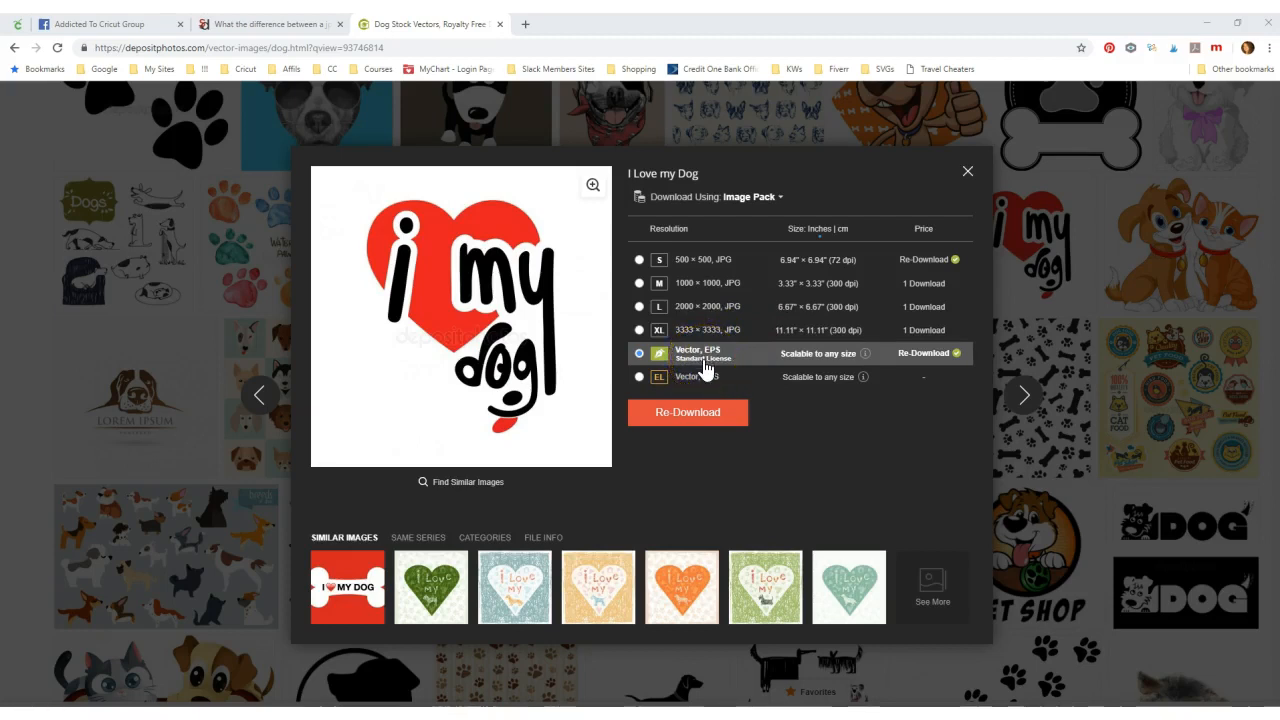
{"action": "left_click", "coordinate": [700, 367]}
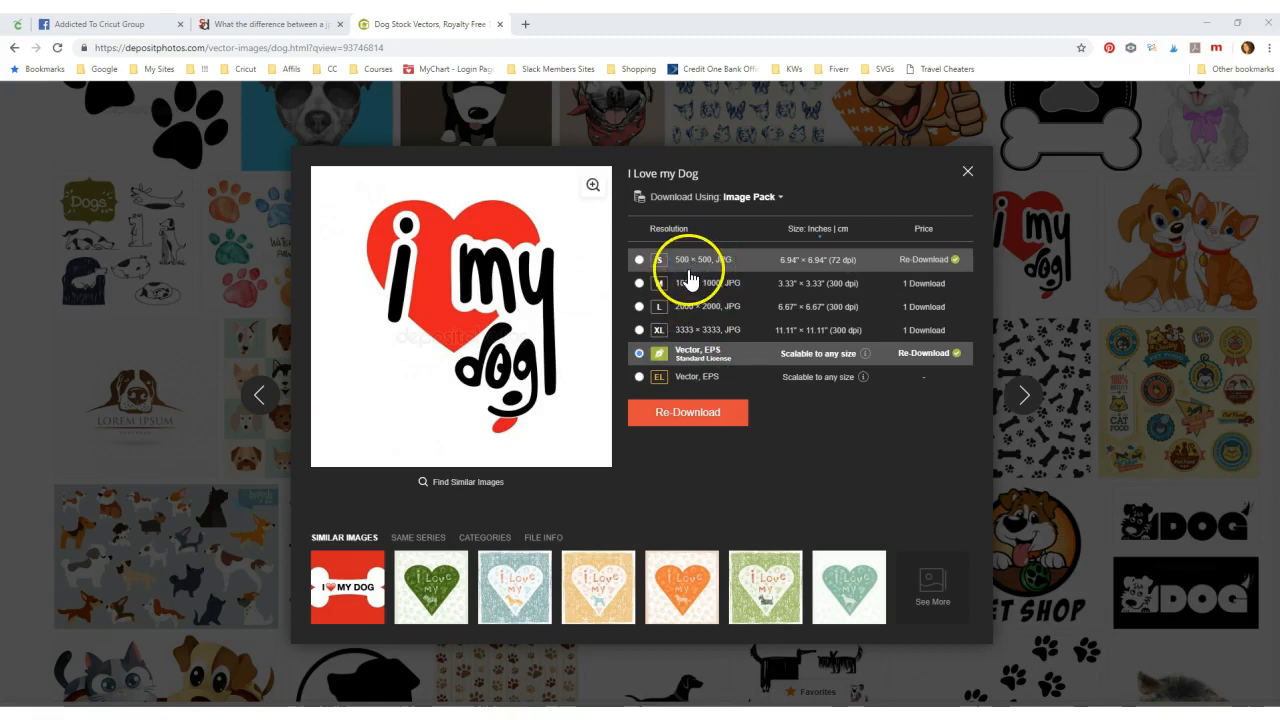
{"action": "left_click", "coordinate": [108, 26]}
{"action": "left_click", "coordinate": [19, 25]}
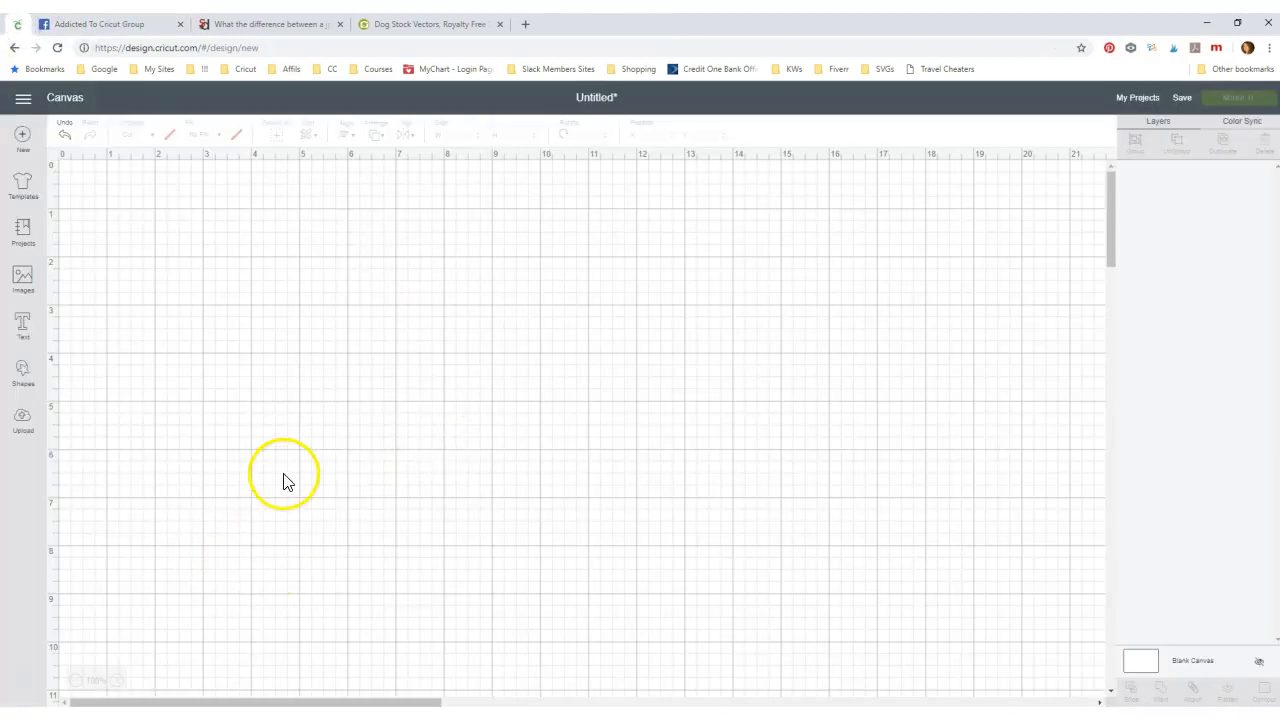
- Upload the DOG19 SVG heart file and save it as a vector image
{"action": "left_click", "coordinate": [22, 421]}
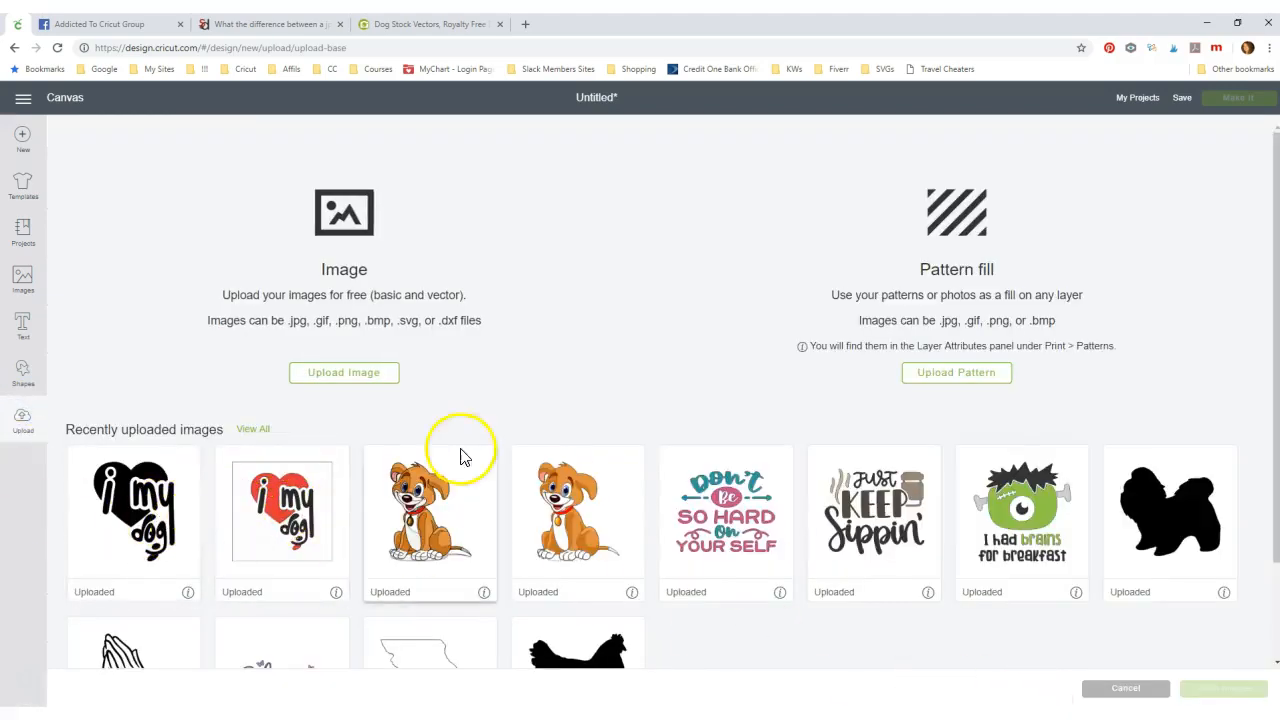
{"action": "left_click", "coordinate": [345, 378]}
{"action": "left_click", "coordinate": [706, 396]}
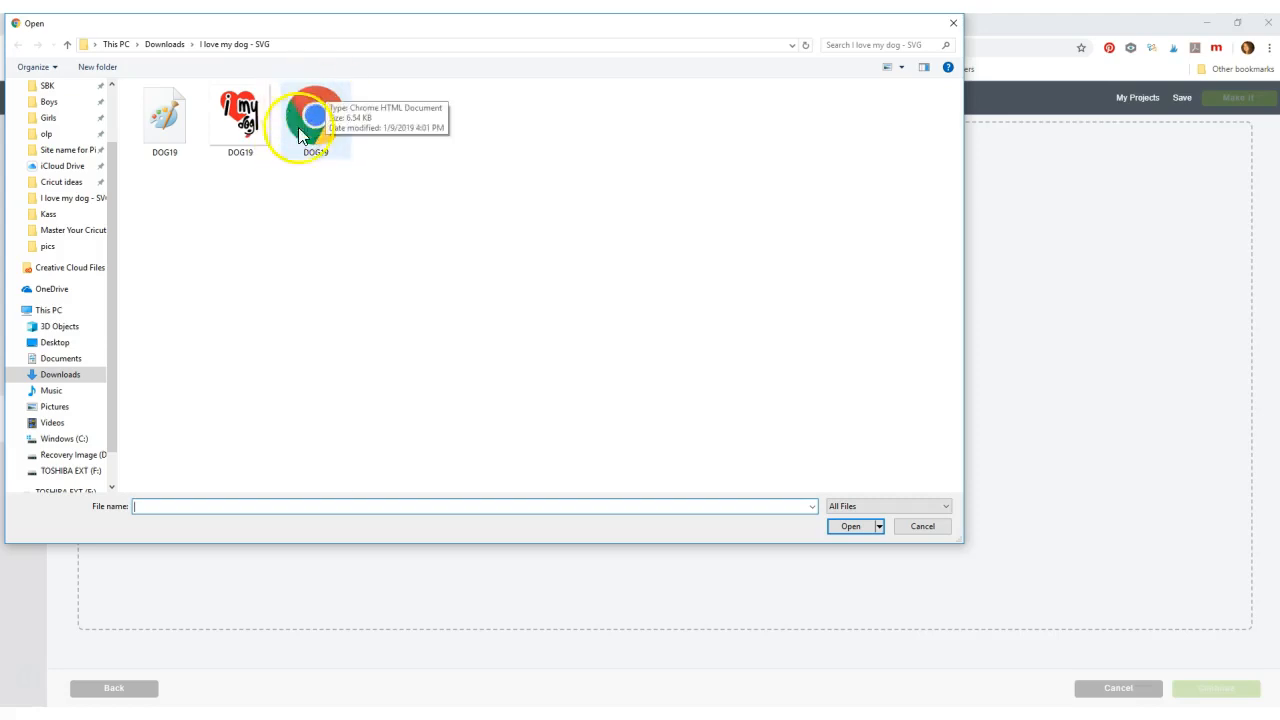
{"action": "double_click", "coordinate": [313, 145]}
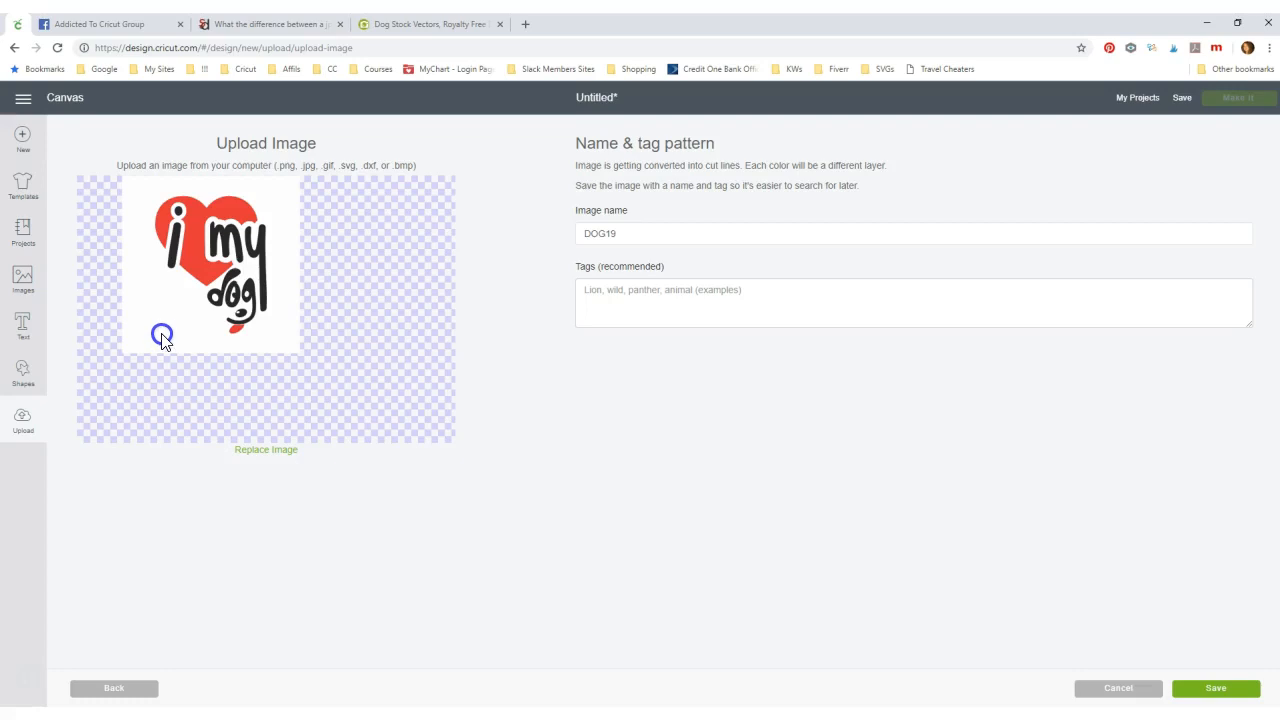
{"action": "left_click", "coordinate": [1218, 692]}
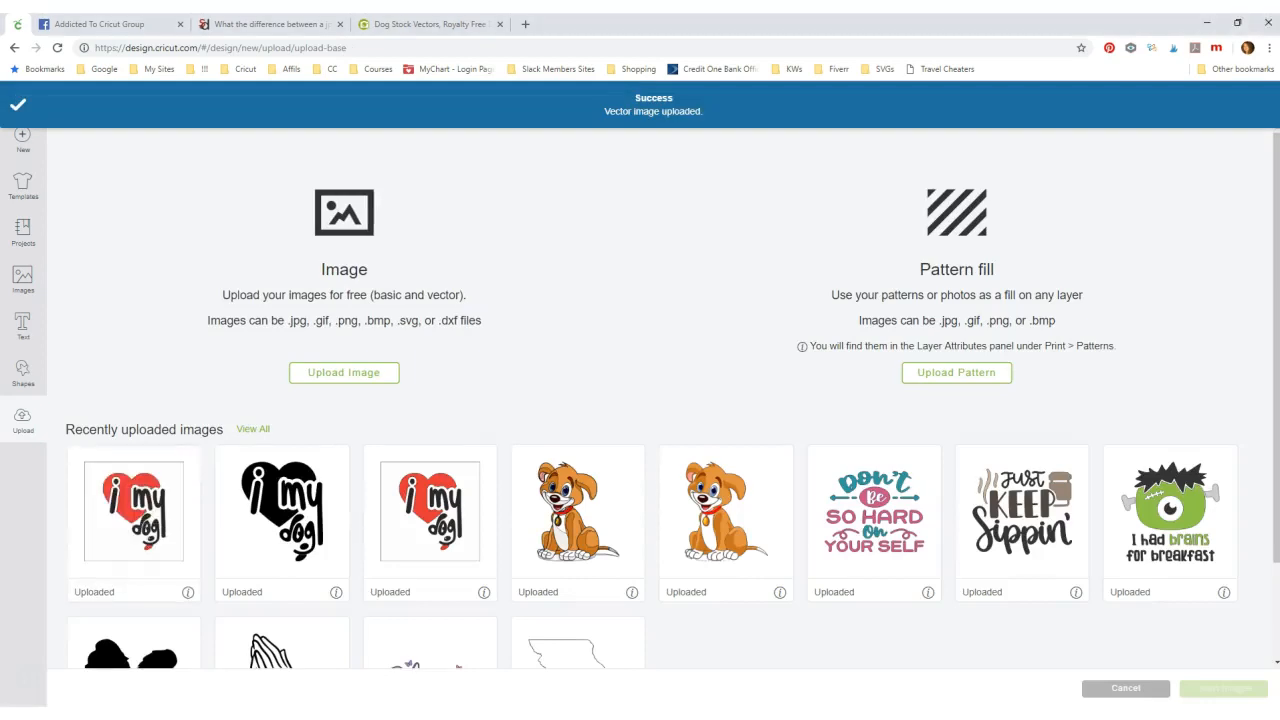
- Maximize the second Design Space window and load the DOG19 JPG file for upload
{"action": "left_click_drag", "start_coordinate": [1279, 123], "coordinate": [551, 74]}
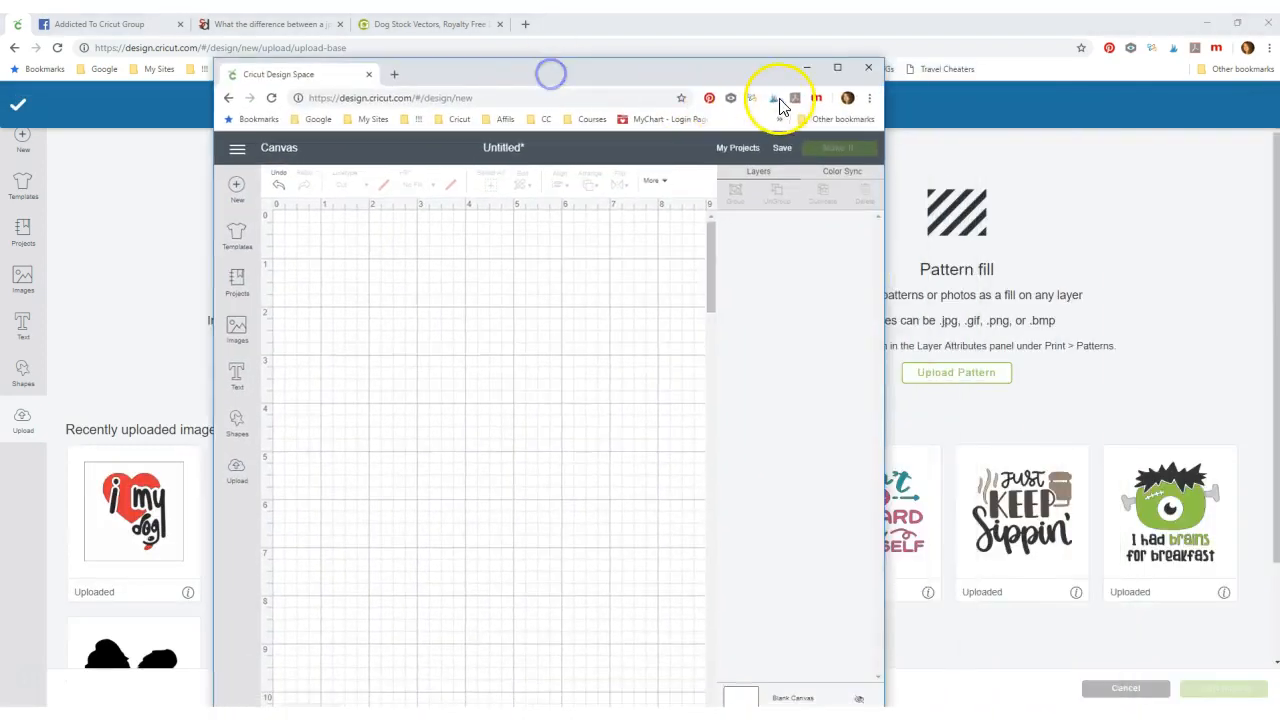
{"action": "left_click", "coordinate": [836, 68]}
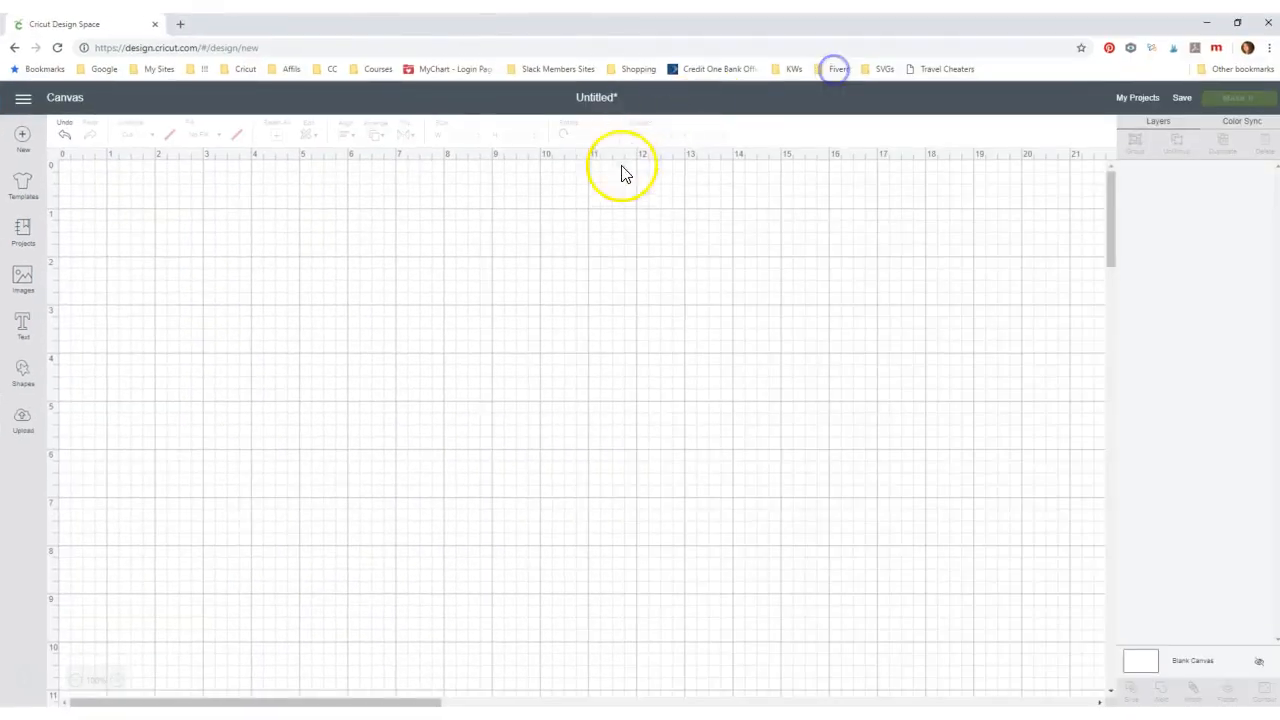
{"action": "left_click", "coordinate": [23, 422]}
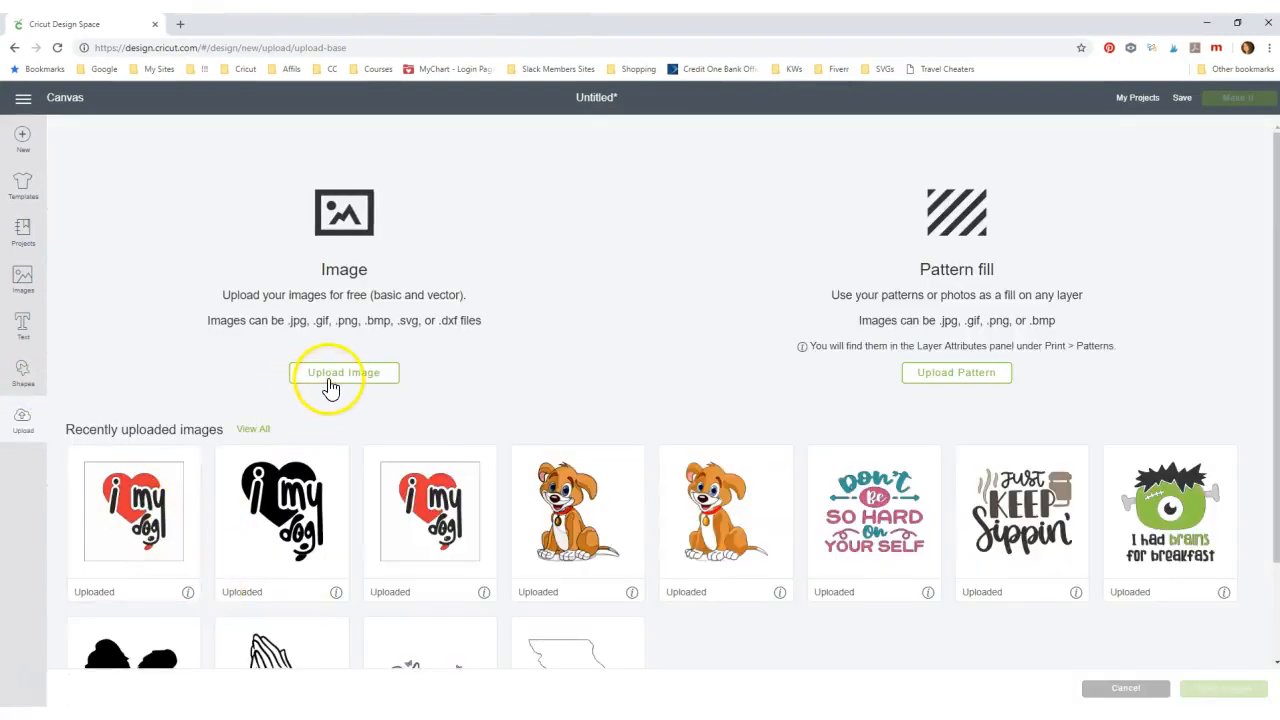
{"action": "left_click", "coordinate": [329, 389]}
{"action": "left_click", "coordinate": [686, 398]}
{"action": "left_click", "coordinate": [213, 235]}
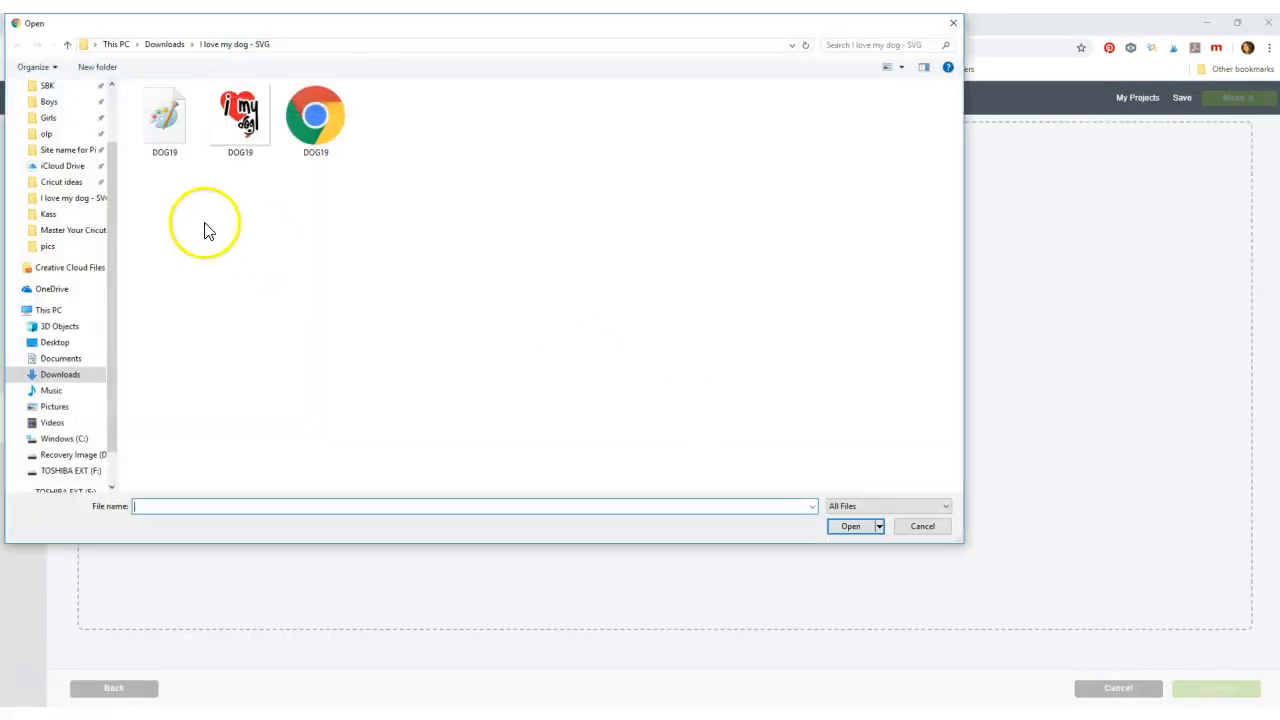
{"action": "double_click", "coordinate": [234, 125]}
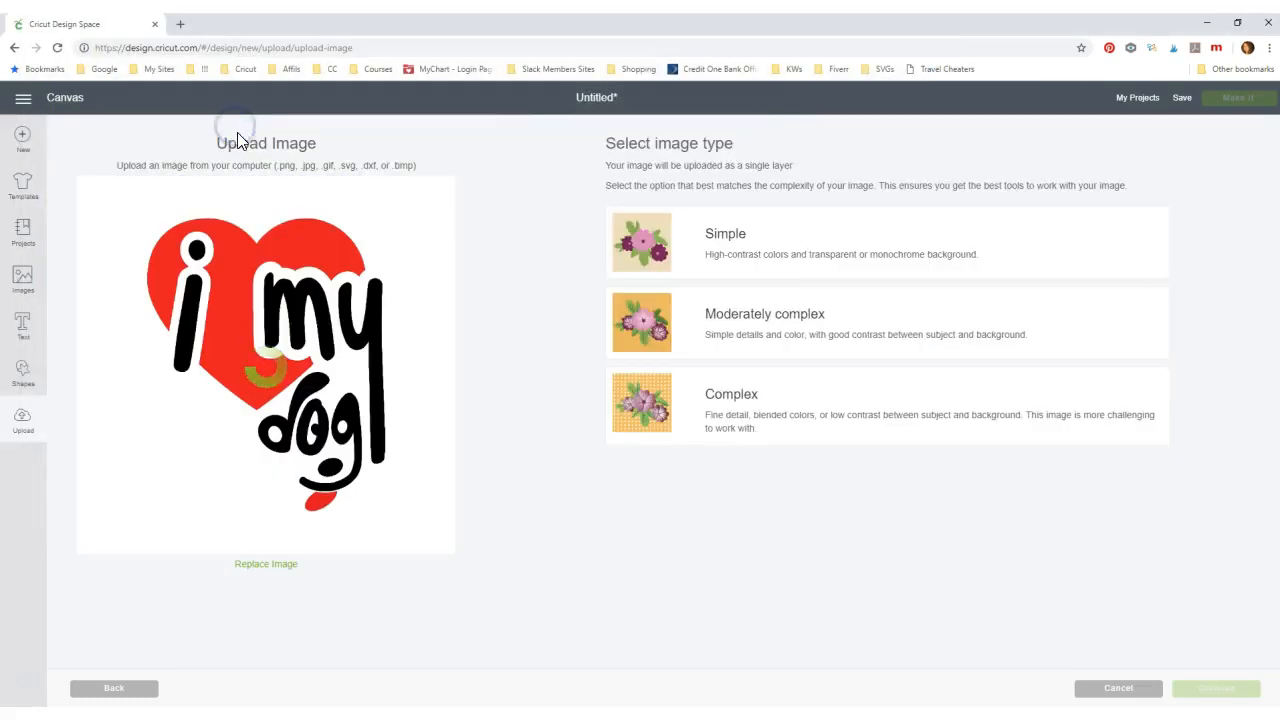
- Choose the image type and erase the JPG's white background and the holes in d, o and g
{"action": "left_click", "coordinate": [647, 425]}
{"action": "left_click", "coordinate": [1222, 689]}
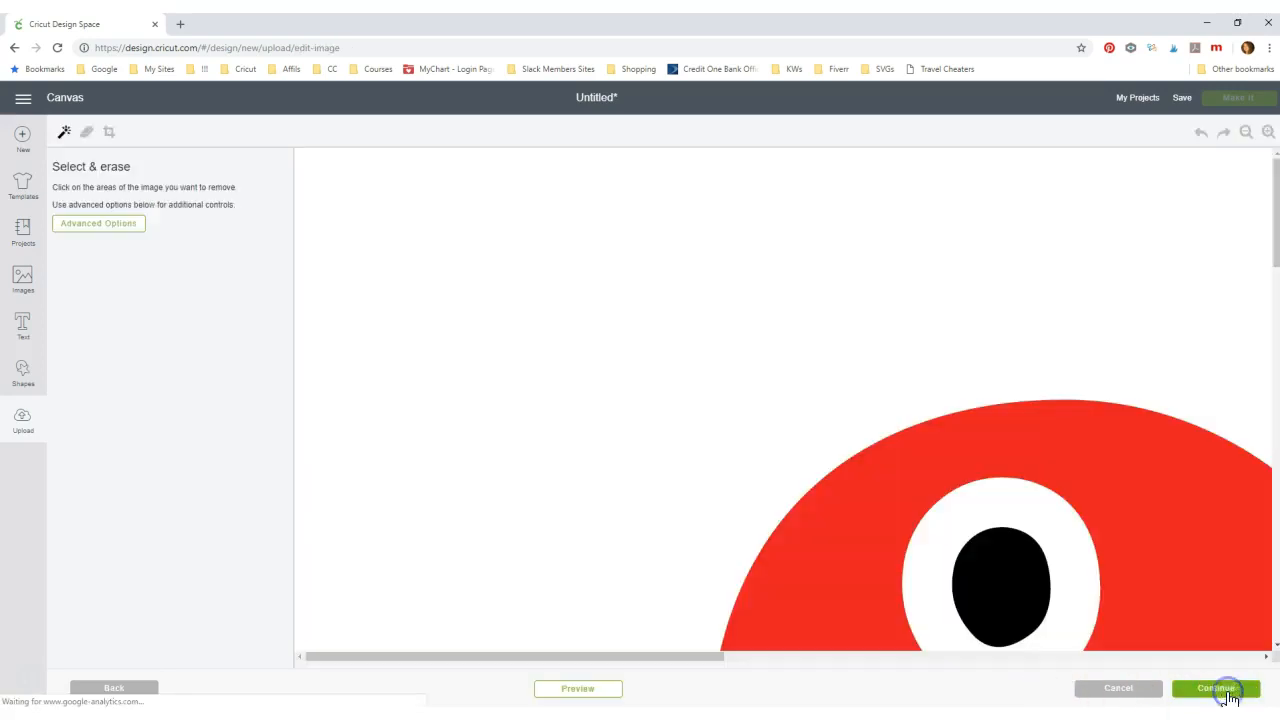
{"action": "left_click", "coordinate": [1245, 133]}
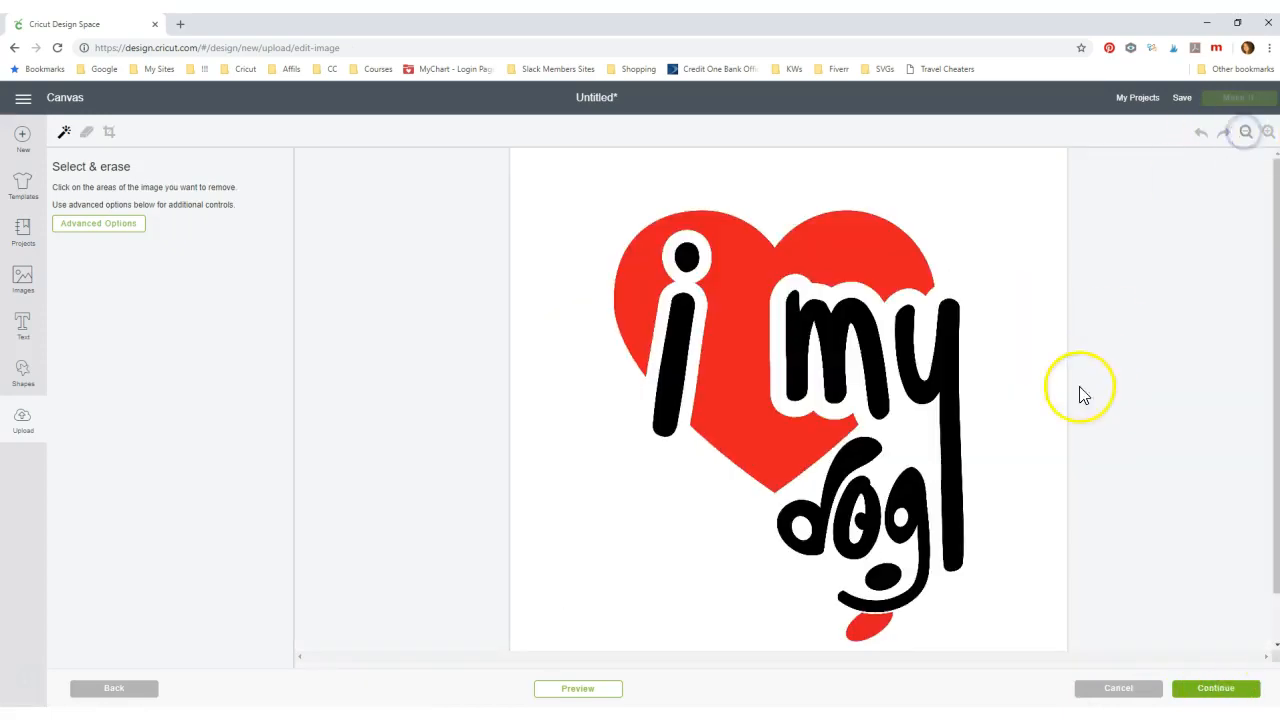
{"action": "left_click", "coordinate": [990, 289]}
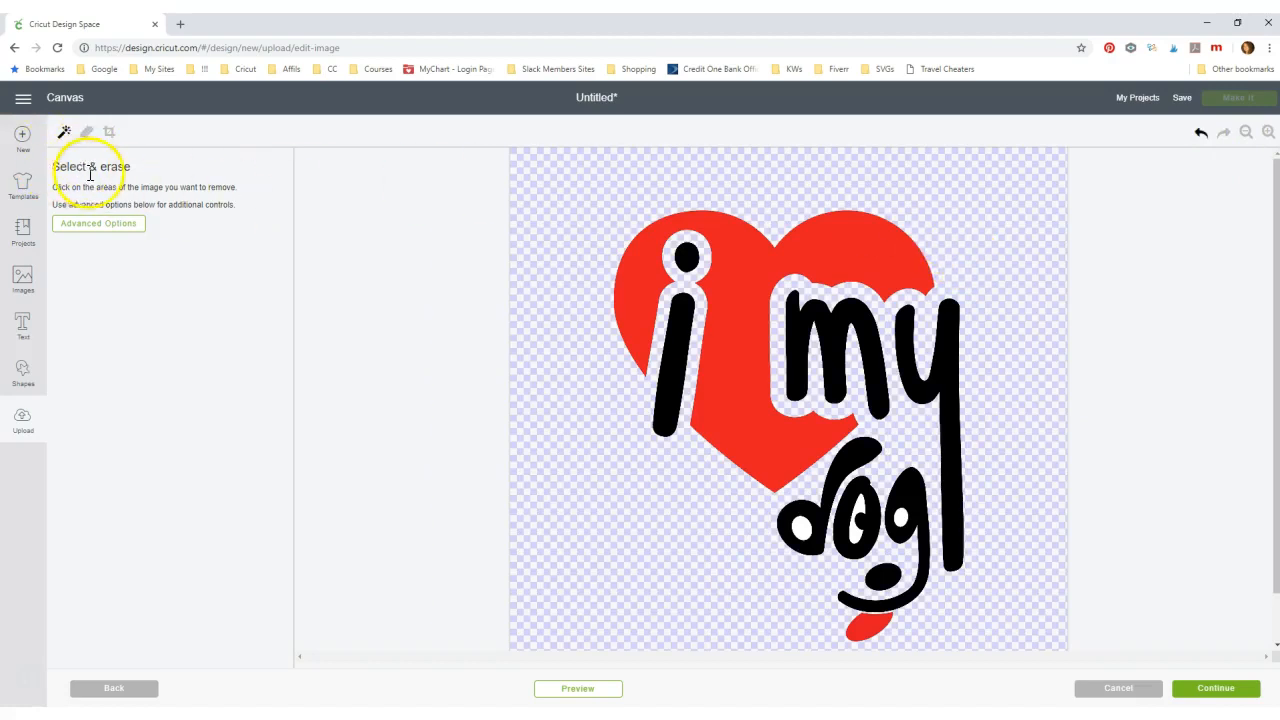
{"action": "left_click", "coordinate": [802, 529]}
{"action": "left_click", "coordinate": [855, 534]}
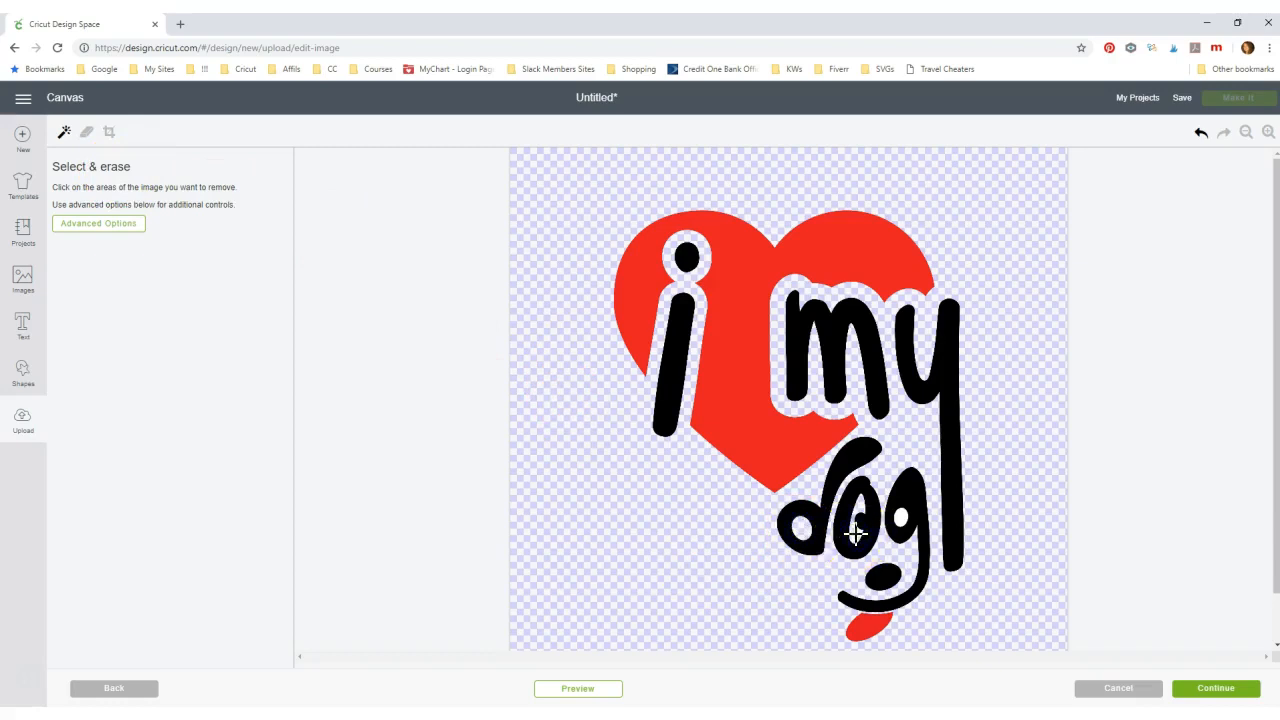
{"action": "left_click", "coordinate": [900, 517]}
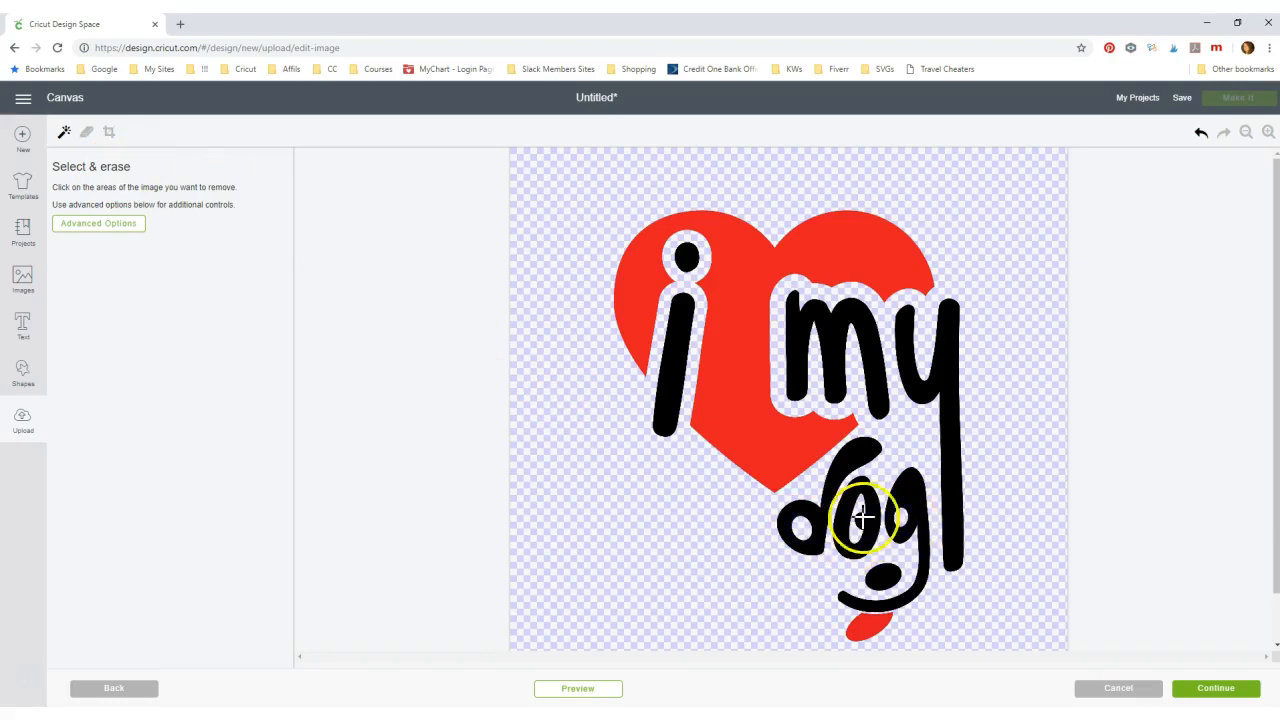
{"action": "scroll", "coordinate": [652, 550], "scroll_direction": "down", "scroll_amount": 1}
{"action": "scroll", "coordinate": [652, 550], "scroll_direction": "up", "scroll_amount": 1}
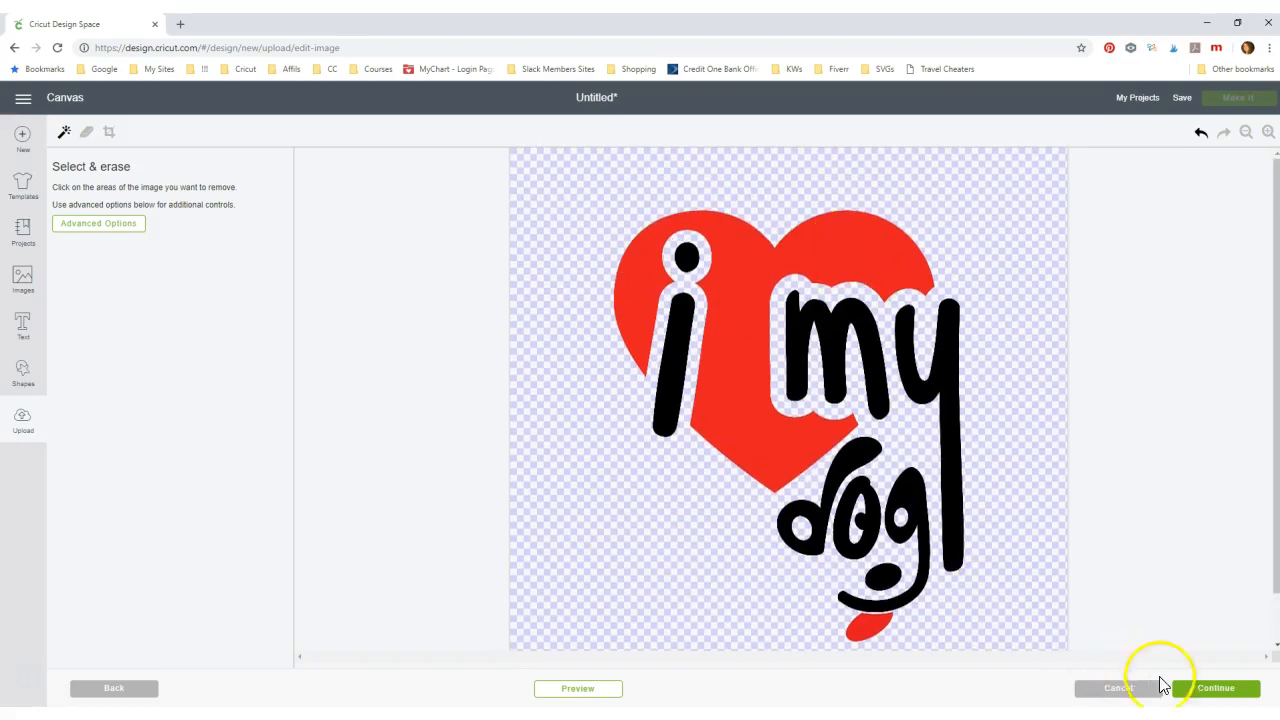
- Save the cleaned-up JPG as a Cut image named DOG19
{"action": "left_click", "coordinate": [1214, 690]}
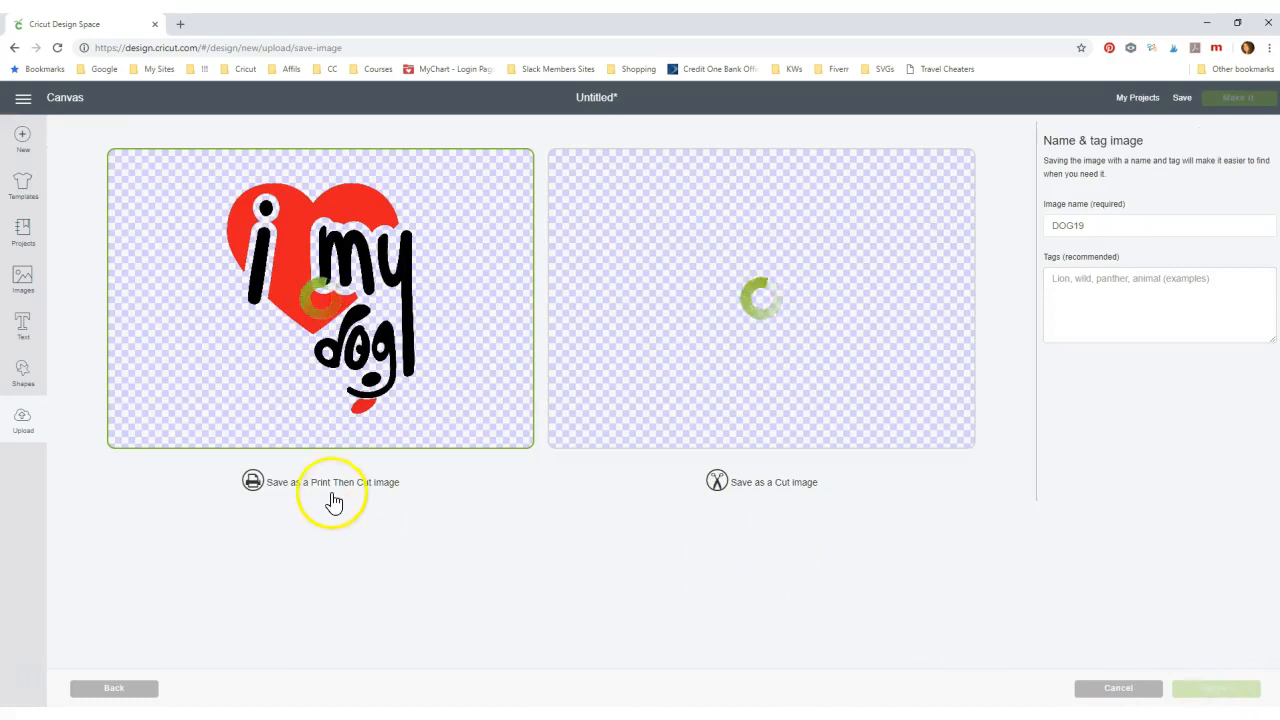
{"action": "left_click", "coordinate": [778, 488]}
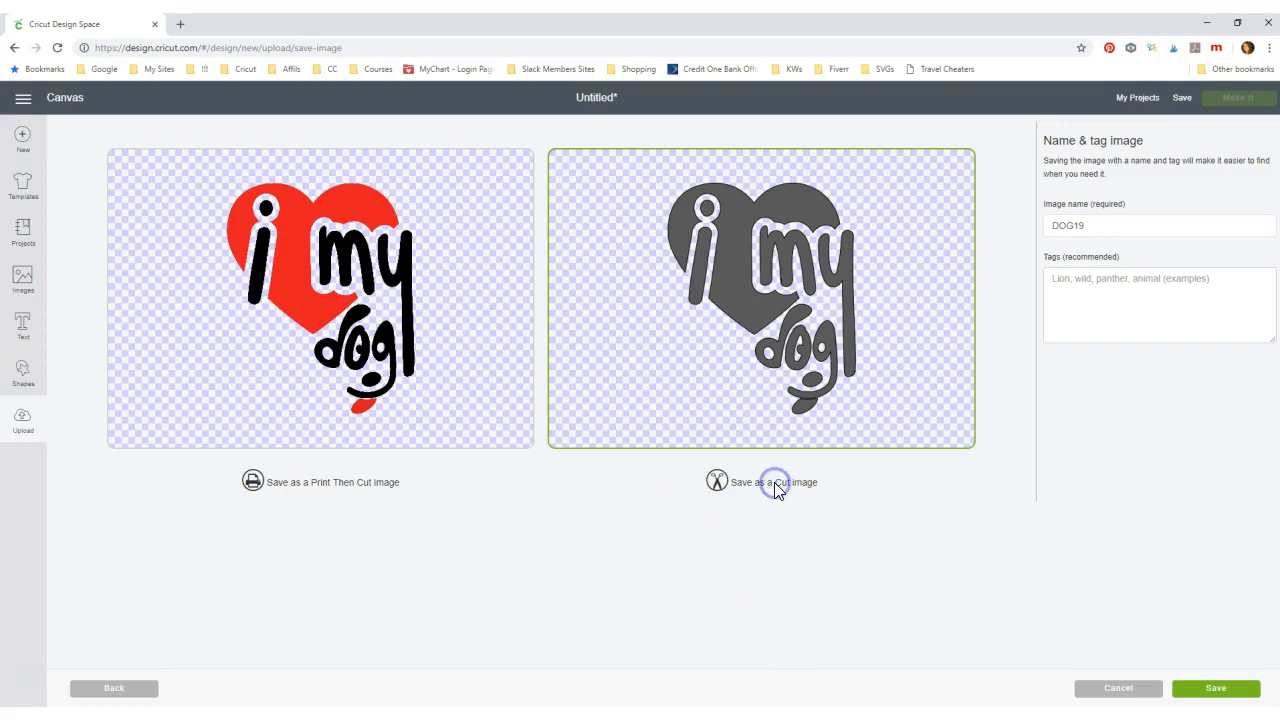
{"action": "left_click", "coordinate": [1220, 690]}
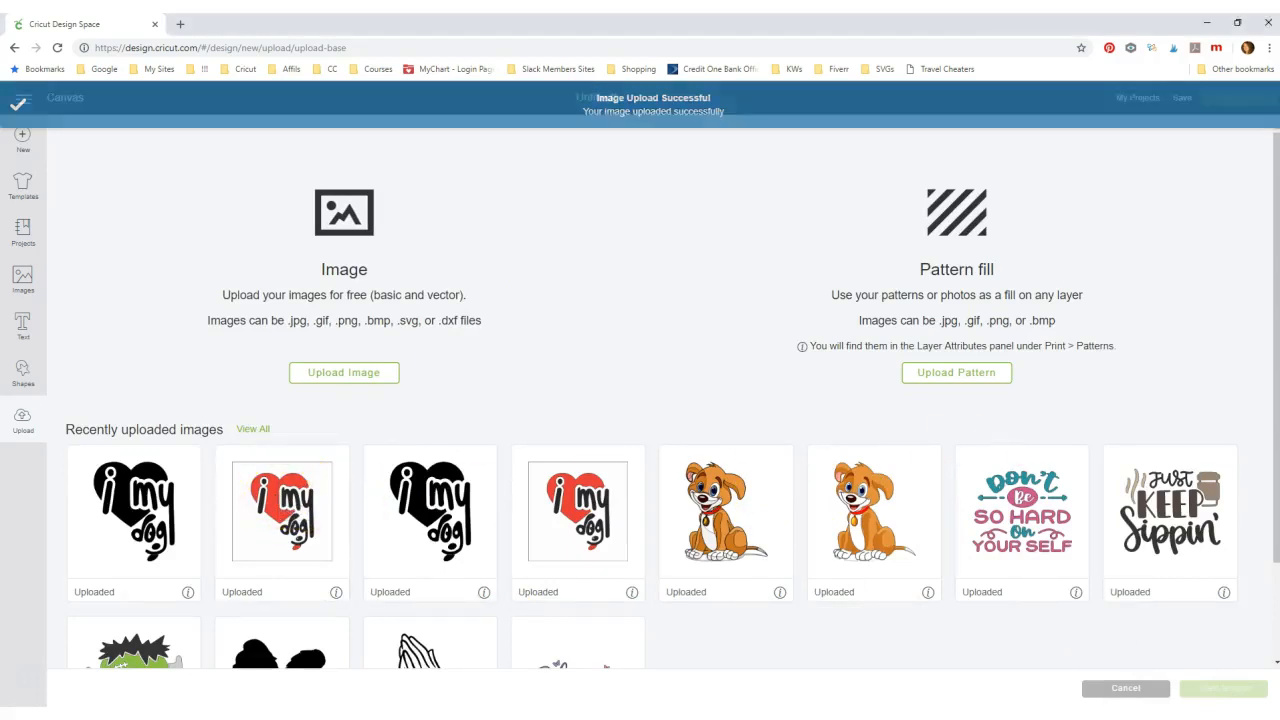
- Insert the black cut-image JPG heart onto the first canvas as a single layer
{"action": "left_click", "coordinate": [145, 515]}
{"action": "left_click", "coordinate": [339, 380]}
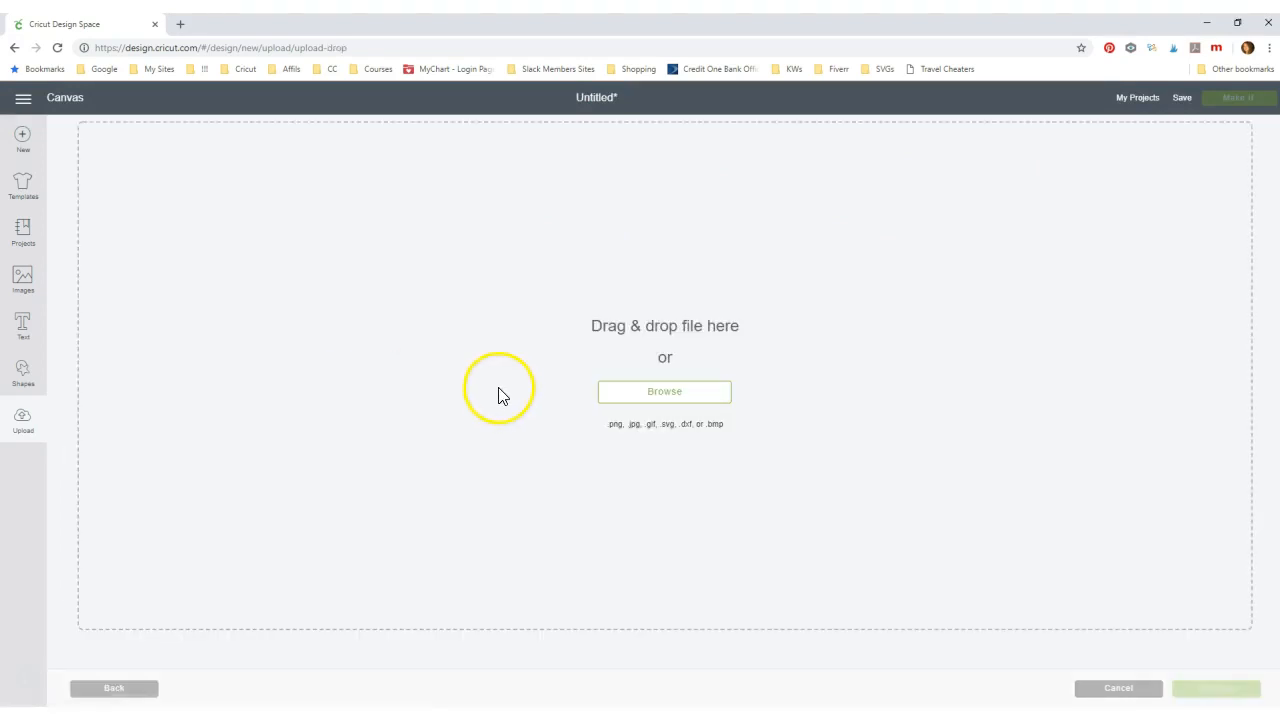
{"action": "left_click", "coordinate": [1110, 688]}
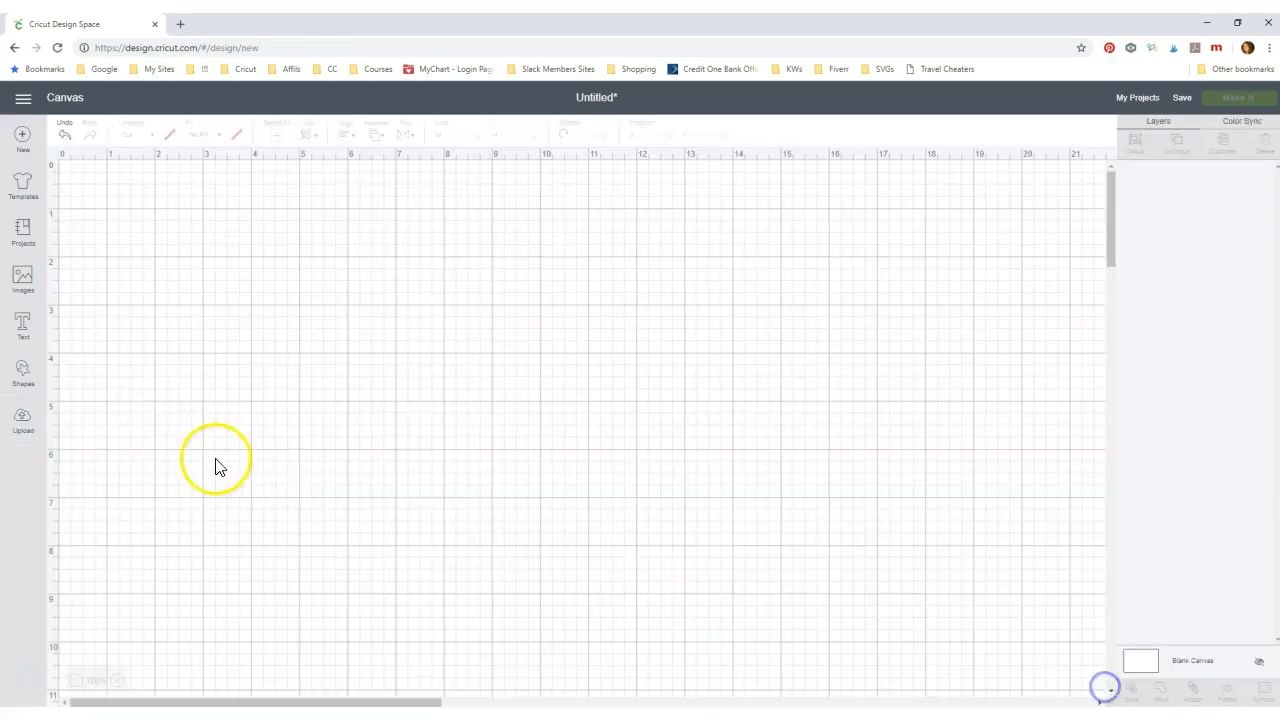
{"action": "left_click", "coordinate": [23, 420]}
{"action": "left_click", "coordinate": [140, 508]}
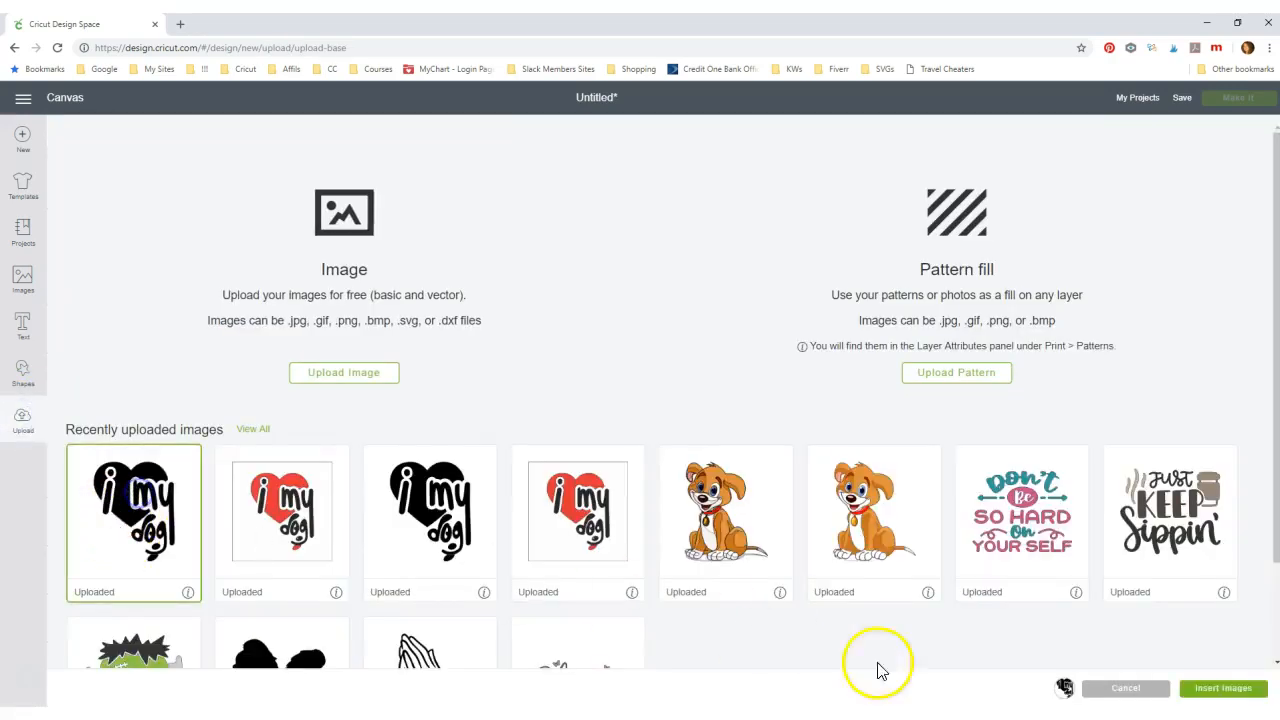
{"action": "left_click", "coordinate": [1222, 688]}
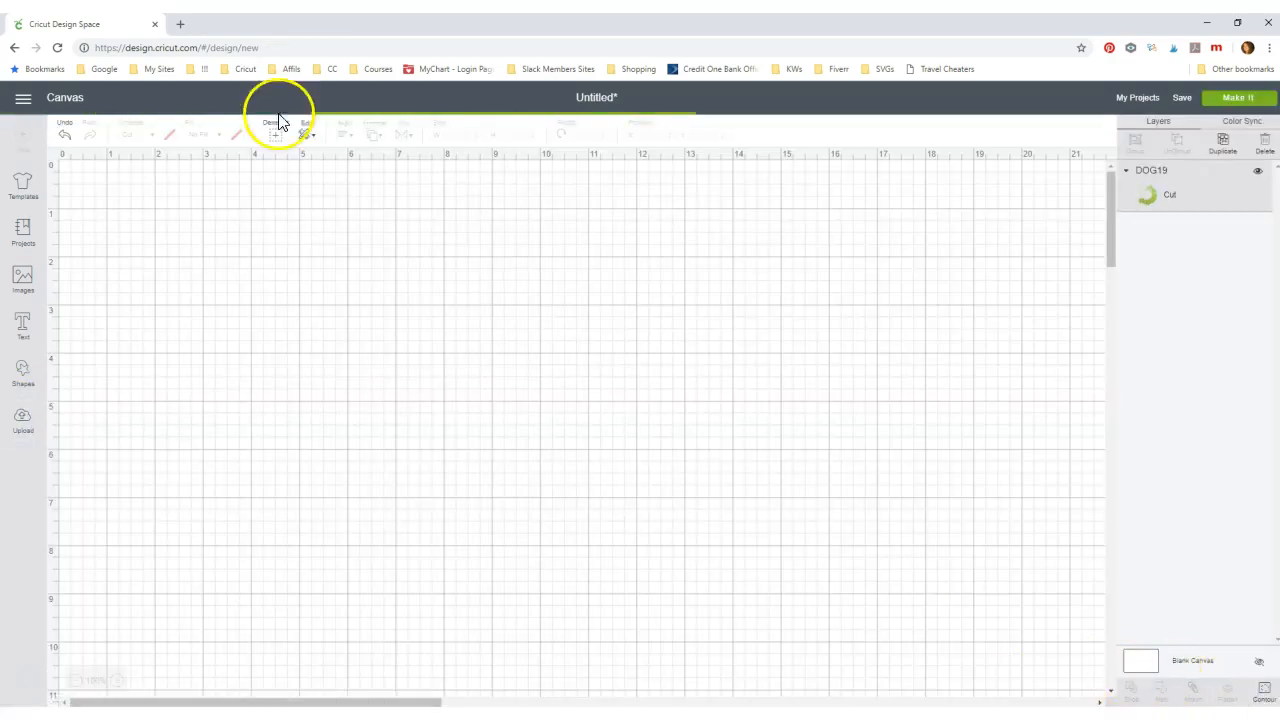
- In the other window, insert the red DOG19 SVG heart as six Cut layers
{"action": "left_click_drag", "start_coordinate": [220, 29], "coordinate": [840, 62]}
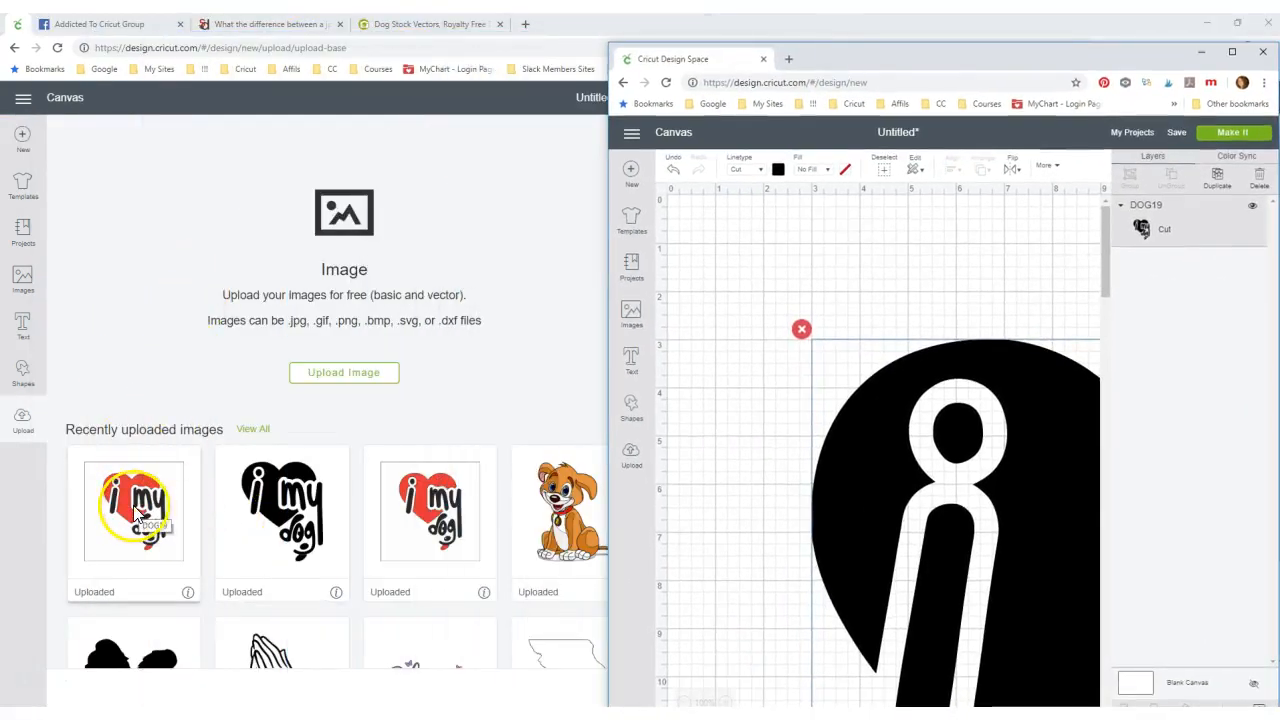
{"action": "left_click_drag", "start_coordinate": [818, 58], "coordinate": [1270, 70]}
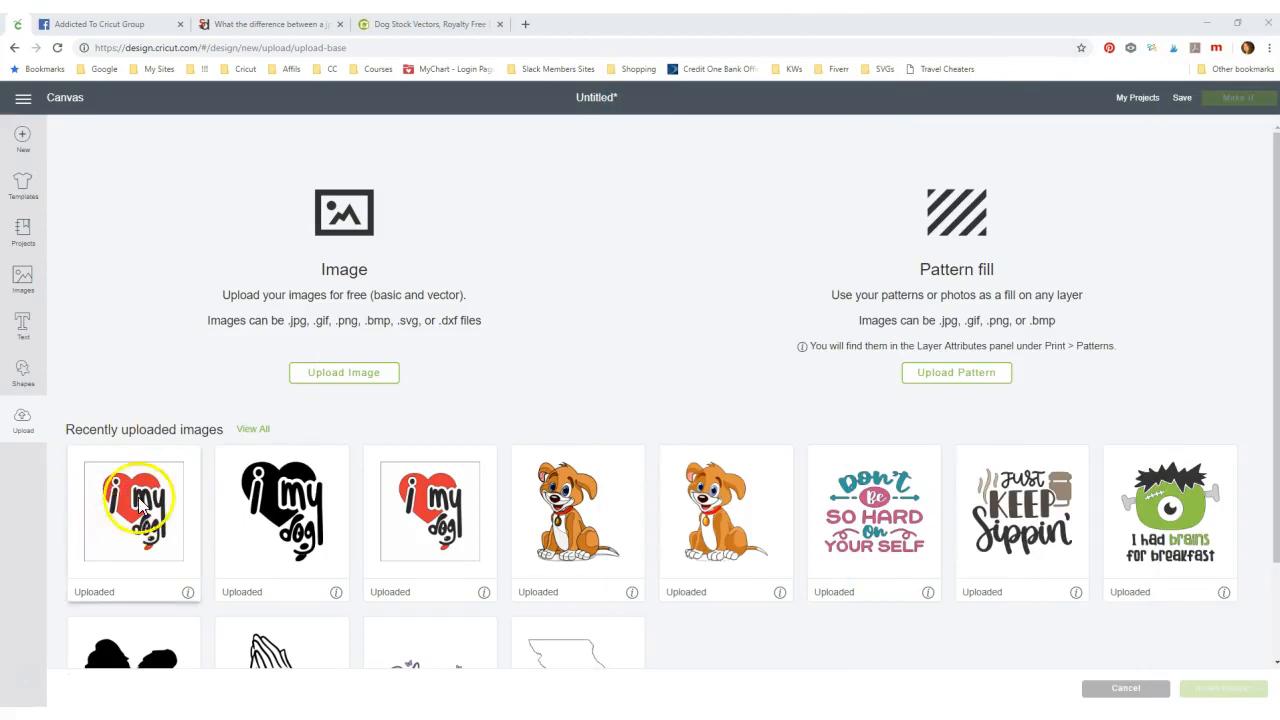
{"action": "left_click", "coordinate": [139, 497]}
{"action": "left_click", "coordinate": [1228, 686]}
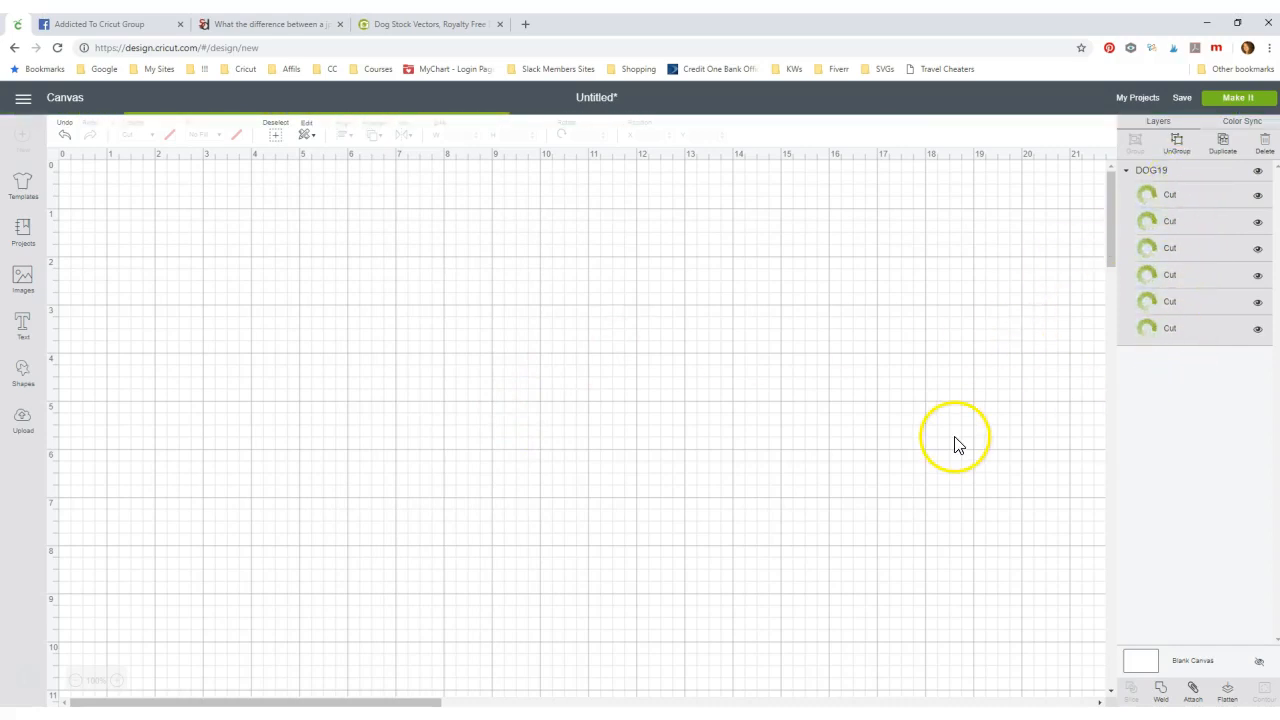
{"action": "left_click_drag", "start_coordinate": [1279, 82], "coordinate": [497, 63]}
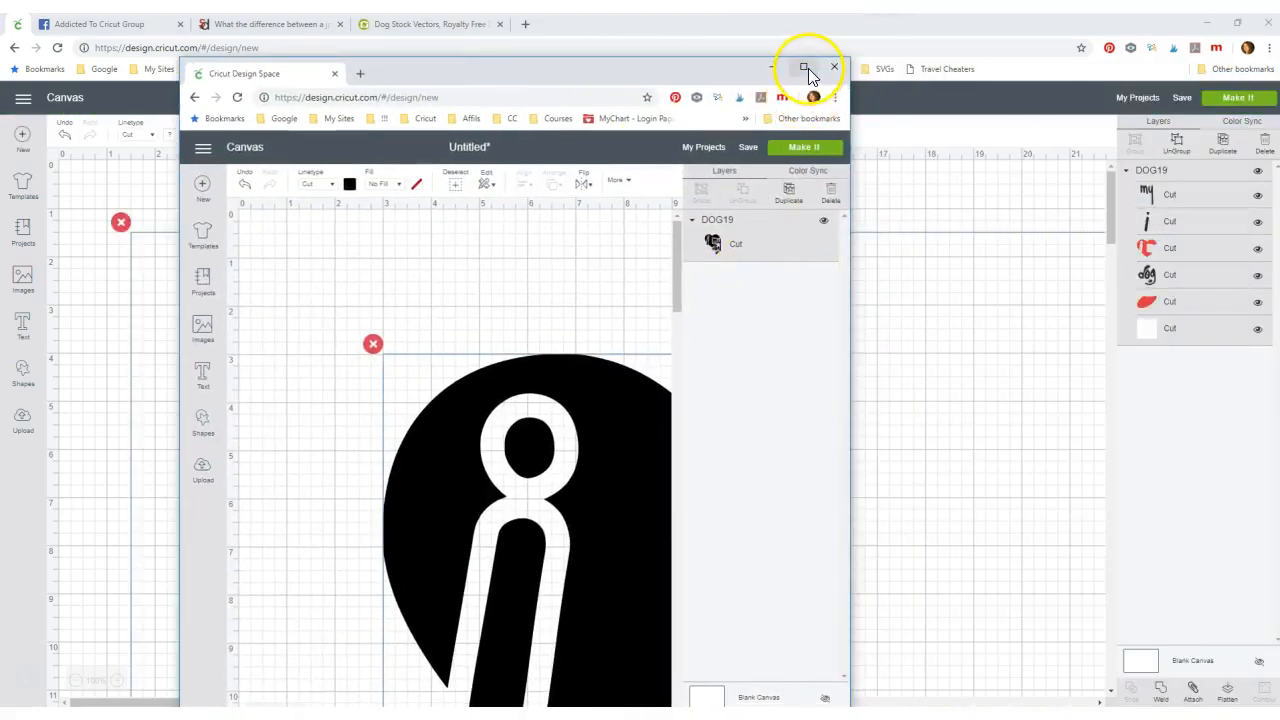
- Maximize the JPG window and scale the black heart to 4.822 × 5.939 in, shifting it up-right
{"action": "left_click", "coordinate": [804, 70]}
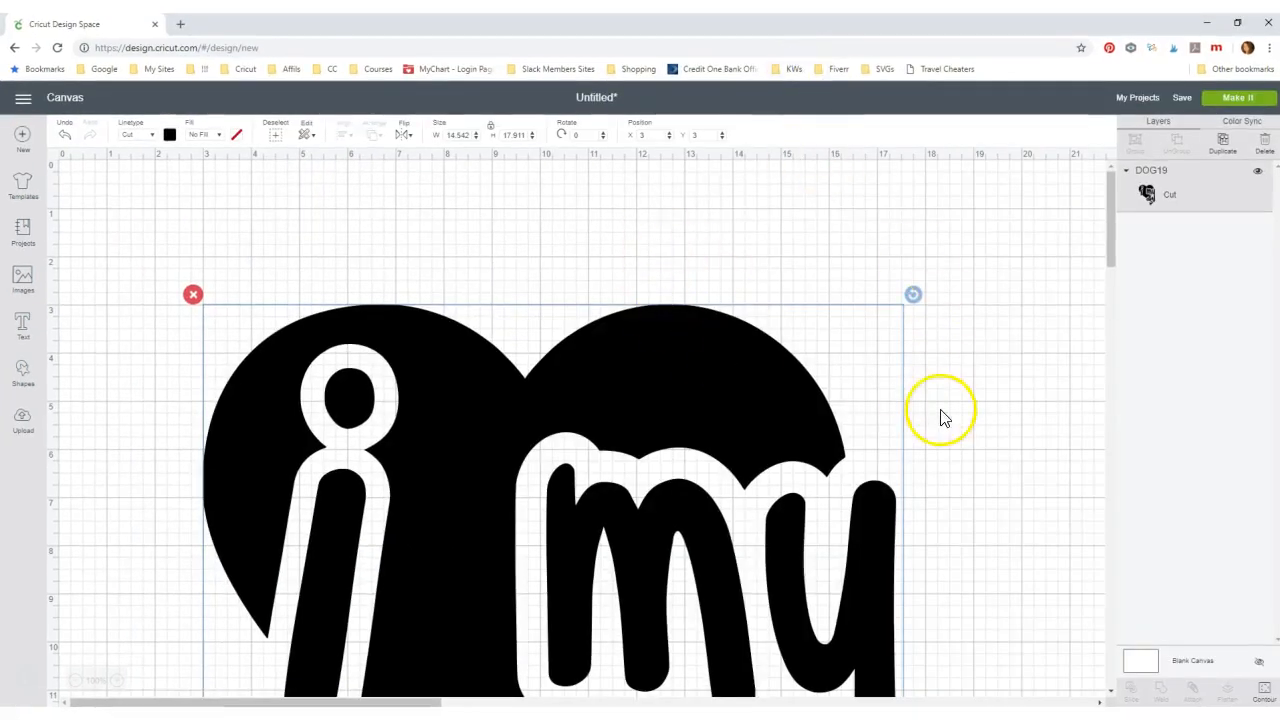
{"action": "scroll", "coordinate": [1023, 463], "scroll_direction": "down", "scroll_amount": 5}
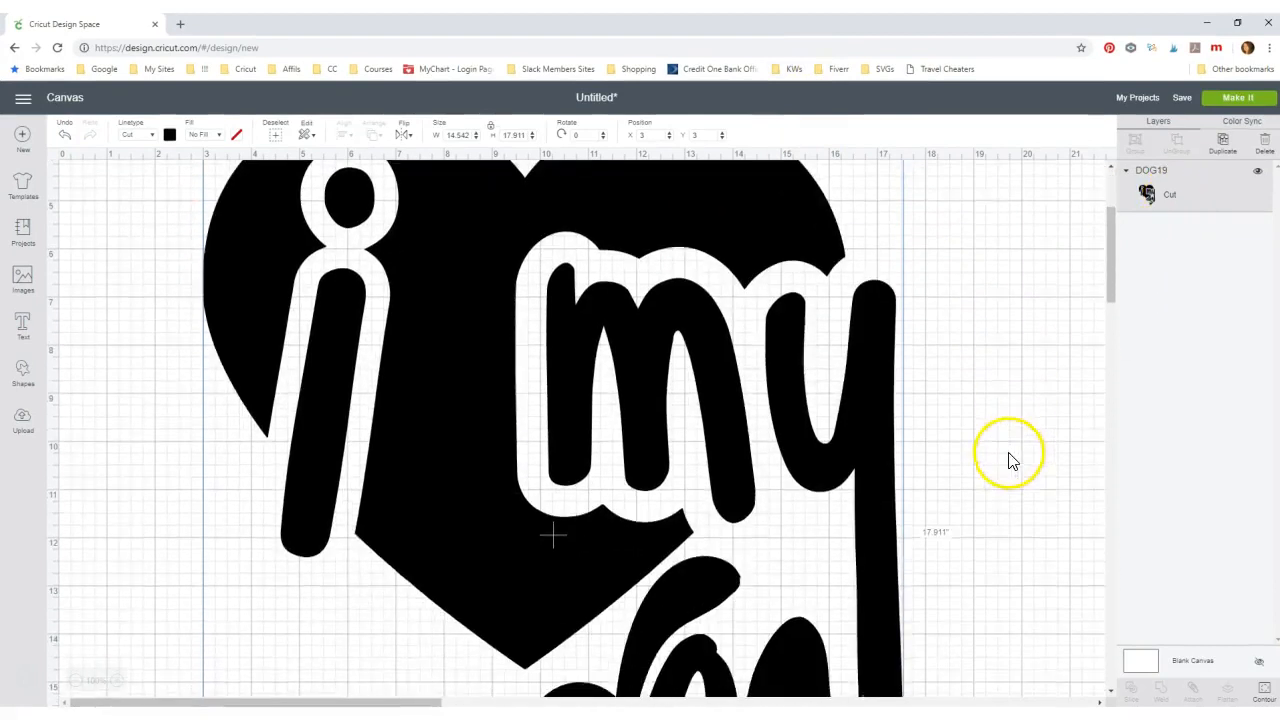
{"action": "left_click_drag", "start_coordinate": [913, 643], "coordinate": [626, 290]}
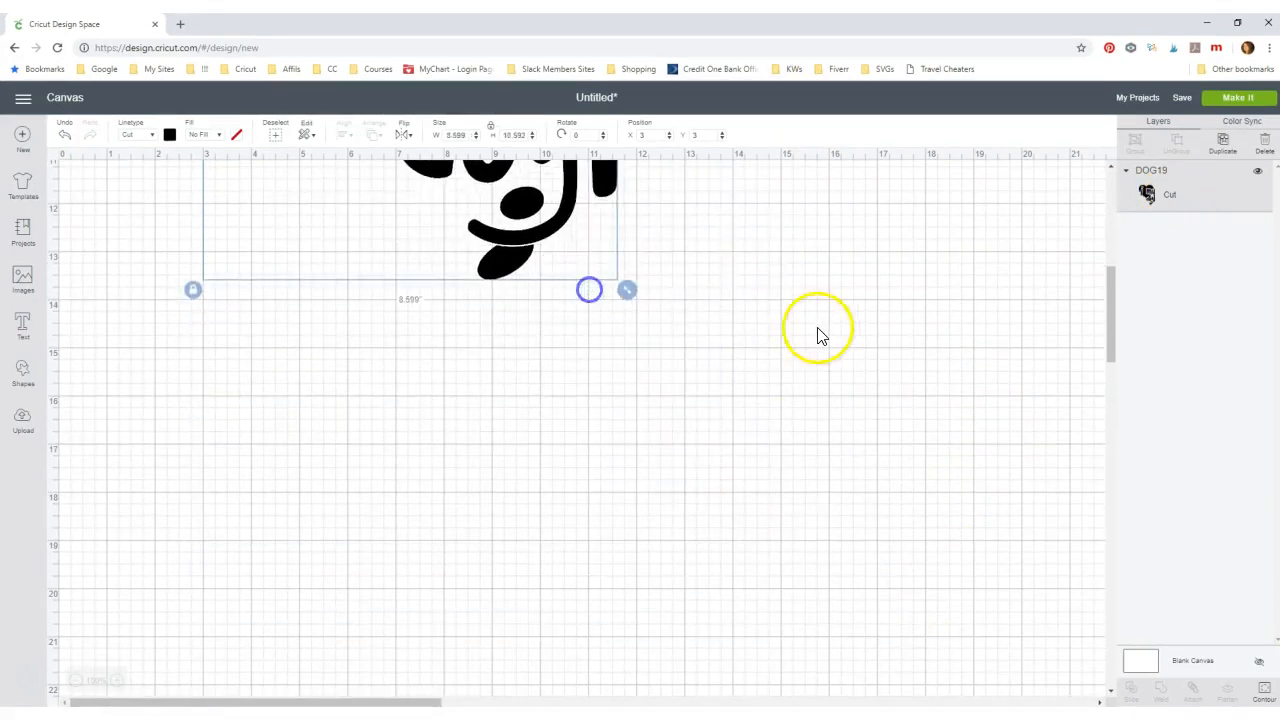
{"action": "scroll", "coordinate": [976, 347], "scroll_direction": "up", "scroll_amount": 3}
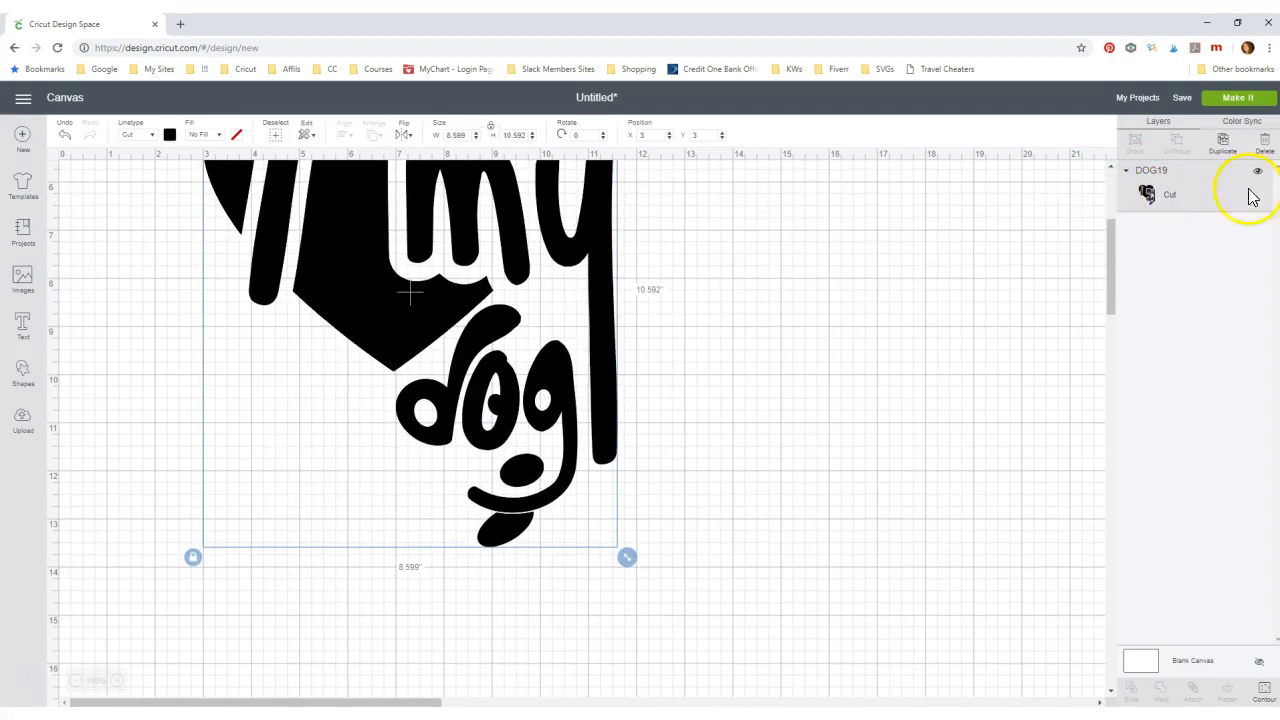
{"action": "left_click_drag", "start_coordinate": [626, 557], "coordinate": [447, 333]}
{"action": "scroll", "coordinate": [733, 349], "scroll_direction": "up", "scroll_amount": 3}
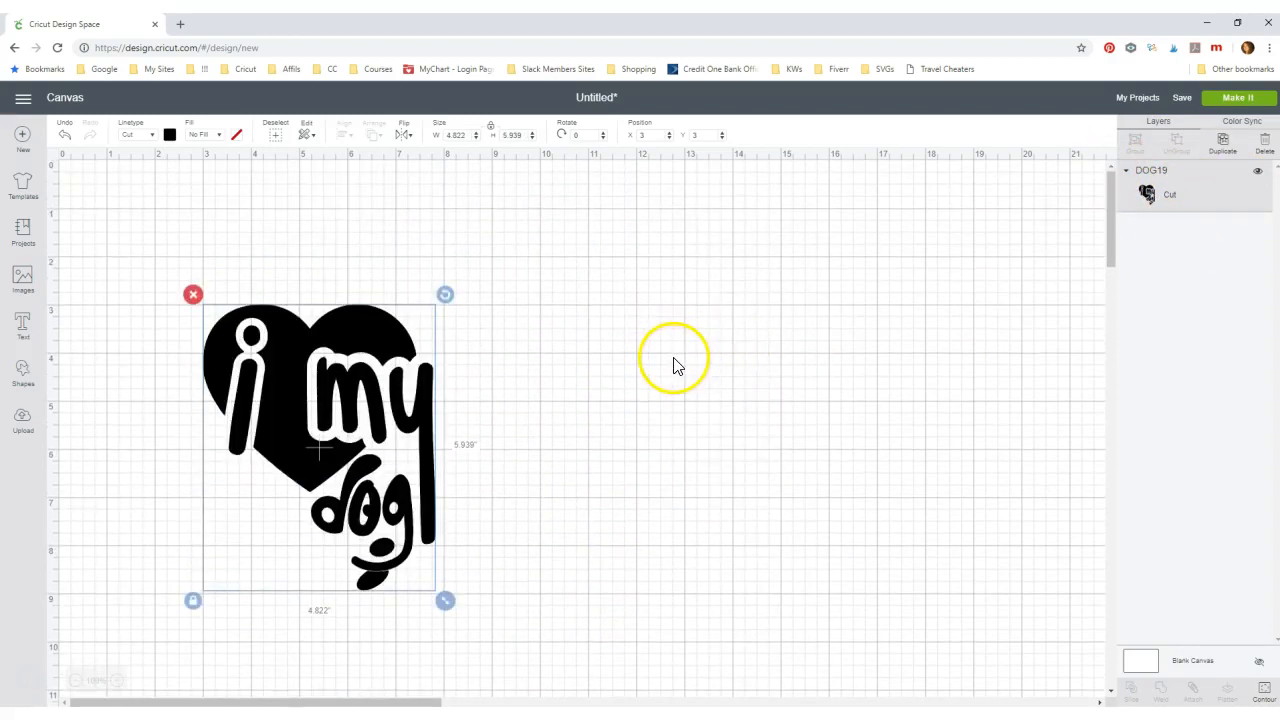
{"action": "left_click_drag", "start_coordinate": [279, 384], "coordinate": [342, 333]}
{"action": "left_click_drag", "start_coordinate": [370, 24], "coordinate": [1279, 50]}
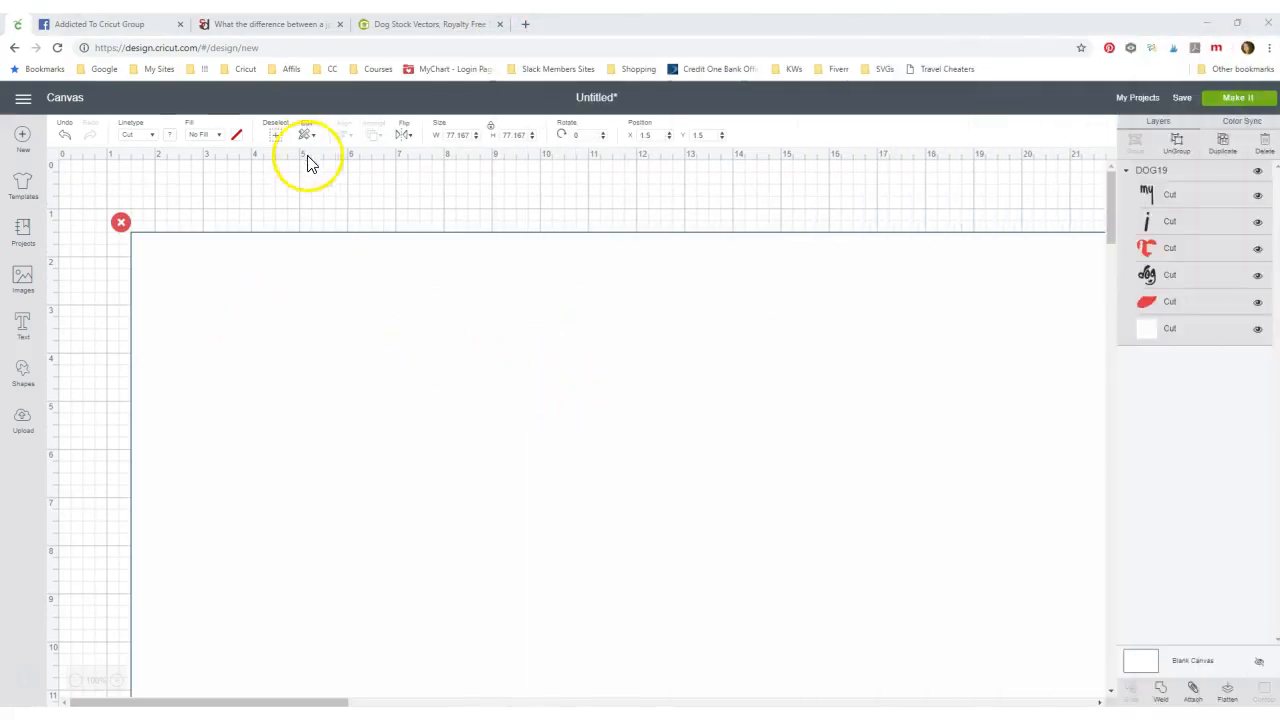
- Set the SVG heart's width to 5 in, then enlarge it to about 7.2 inches square
{"action": "left_click", "coordinate": [471, 136]}
{"action": "type", "text": "5"}
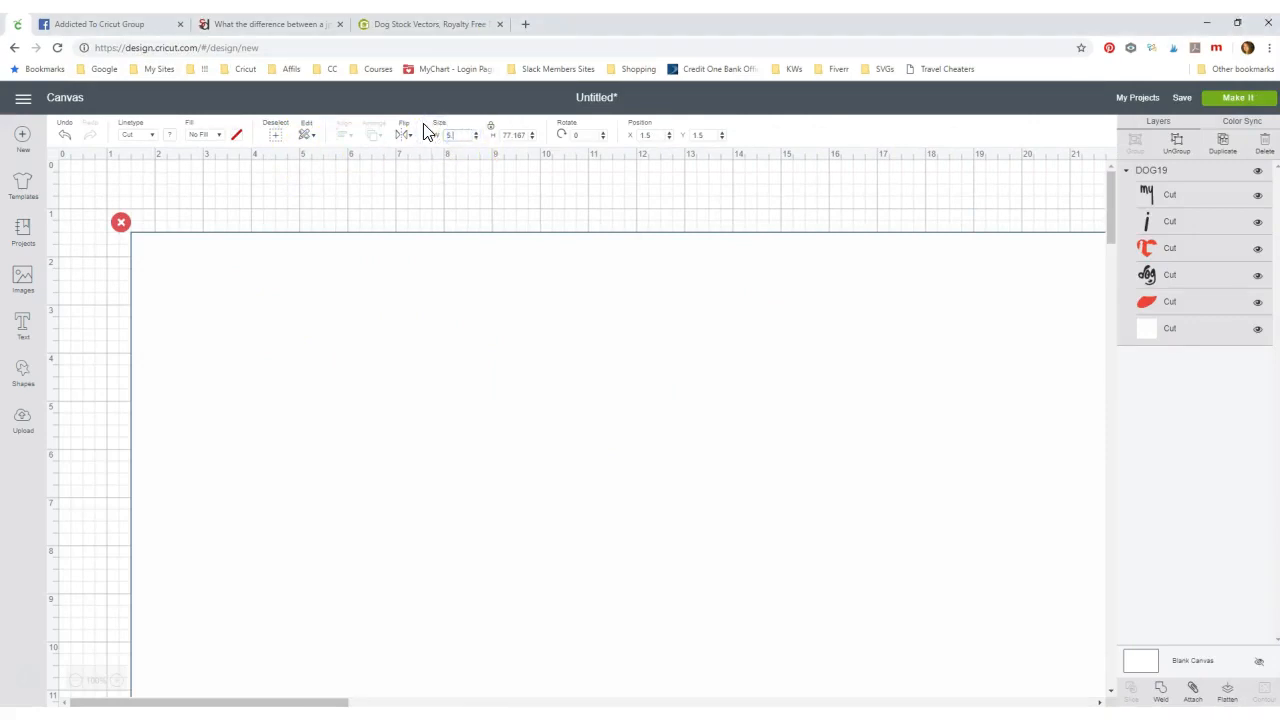
{"action": "key", "text": "Tab"}
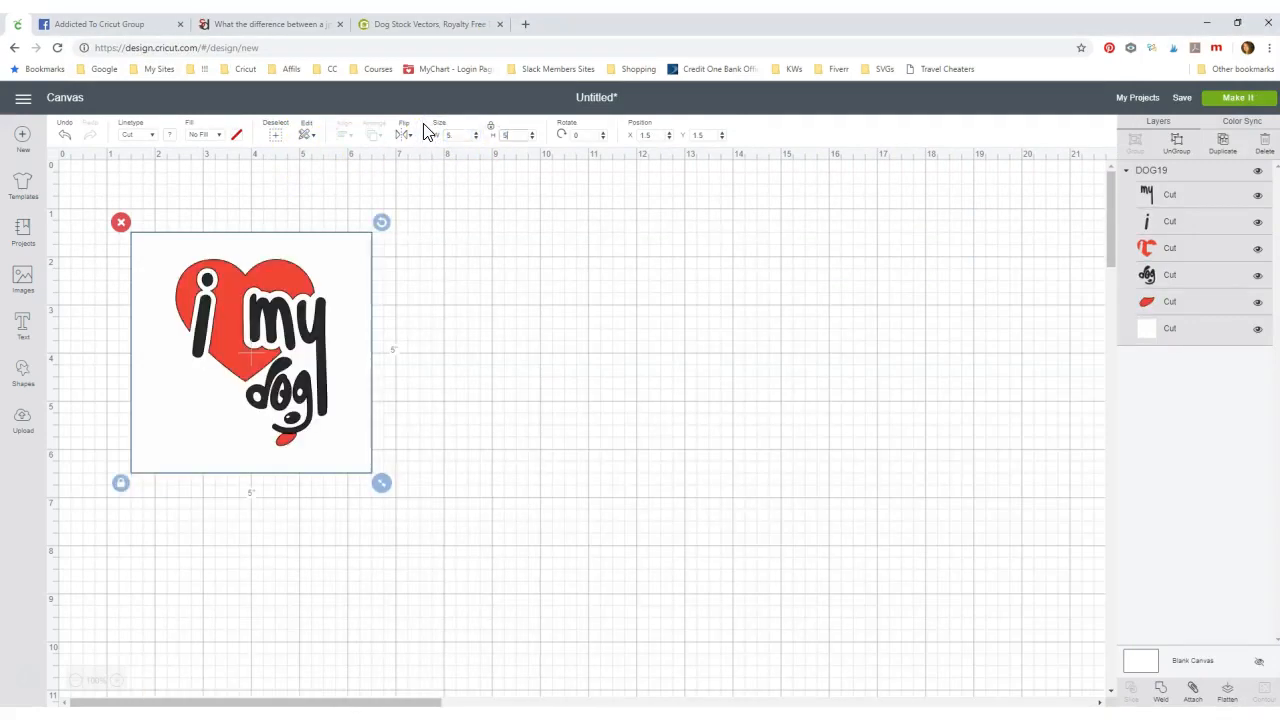
{"action": "left_click", "coordinate": [418, 372]}
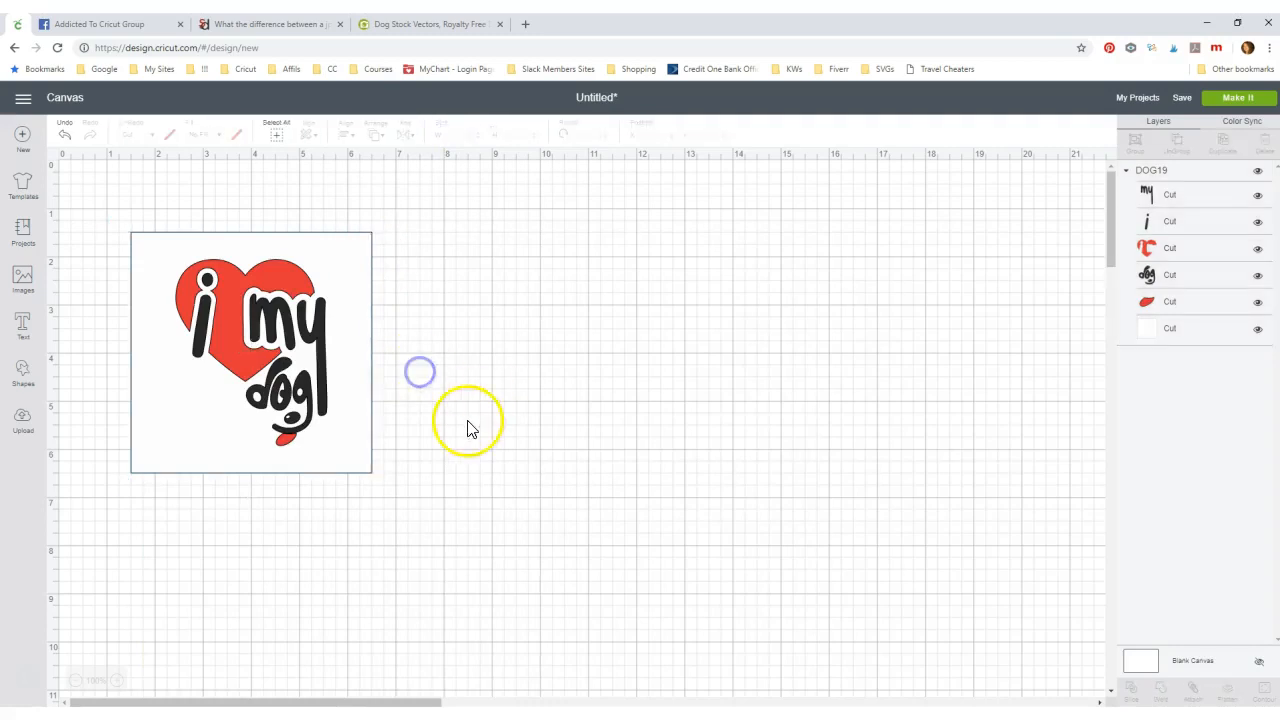
{"action": "left_click", "coordinate": [346, 435]}
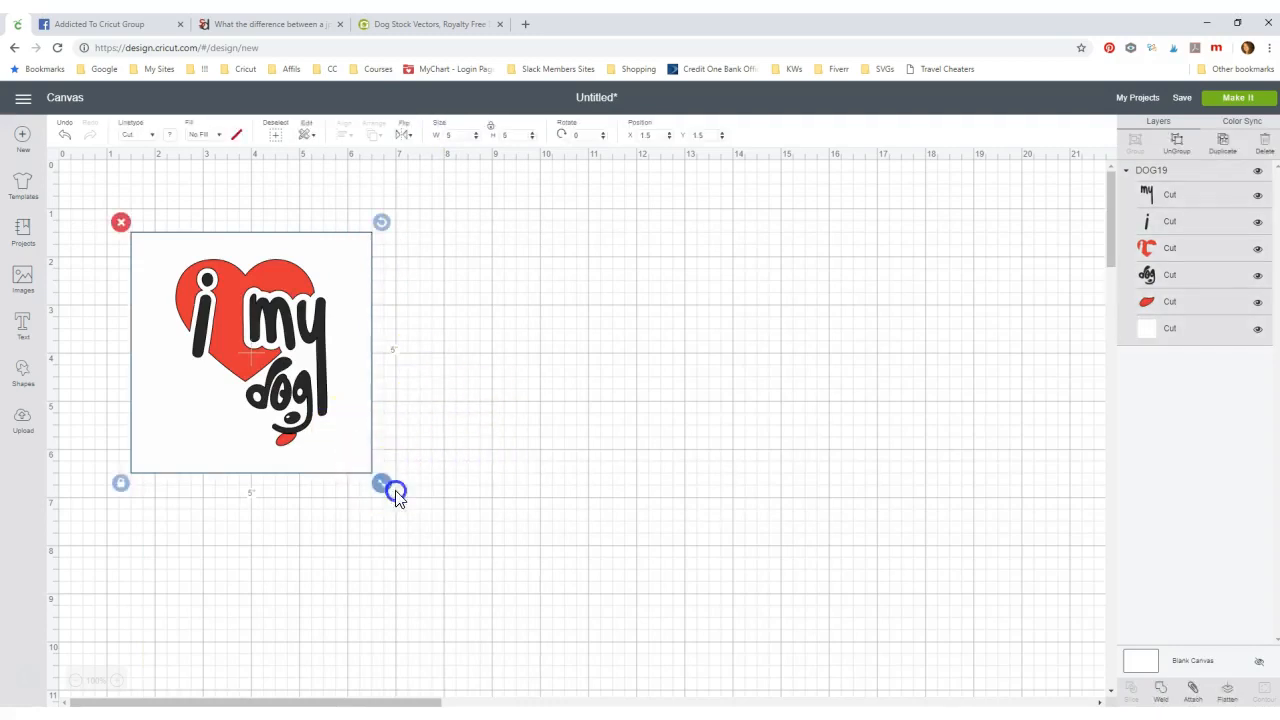
{"action": "left_click_drag", "start_coordinate": [396, 497], "coordinate": [489, 537]}
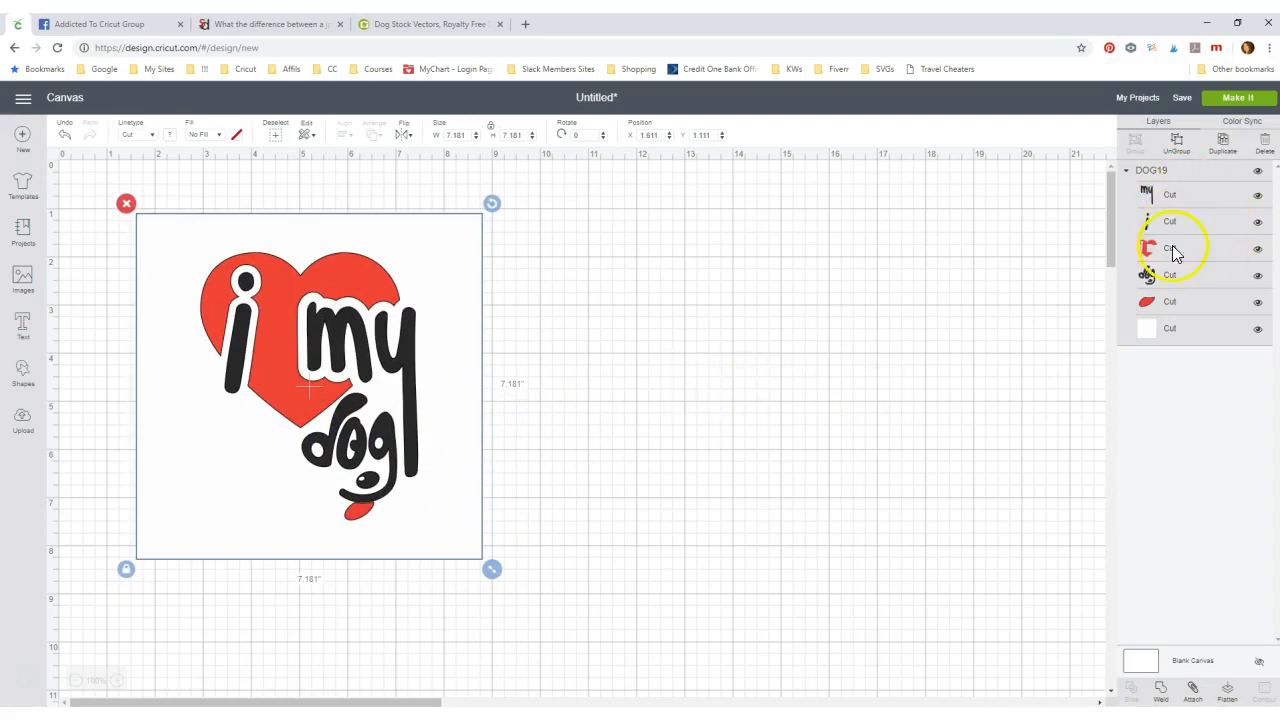
- Hide the white background layer and move the heart to the right
{"action": "left_click", "coordinate": [1172, 329]}
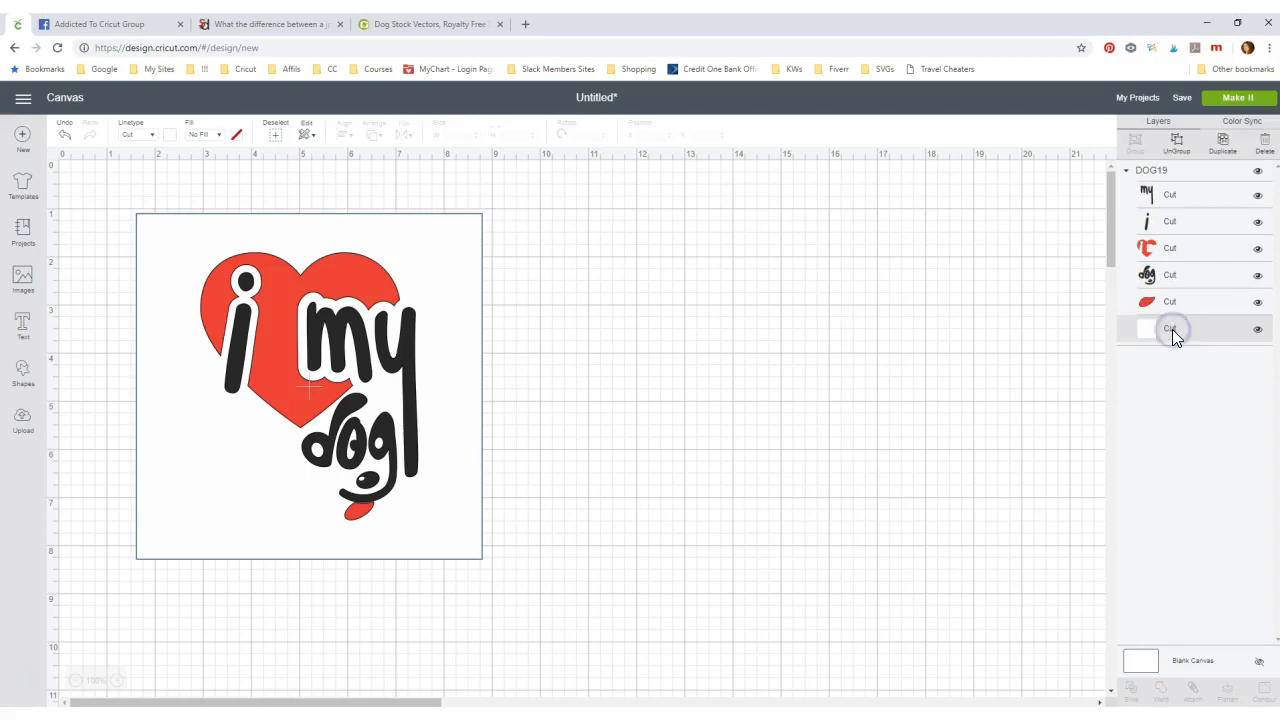
{"action": "left_click", "coordinate": [1258, 330]}
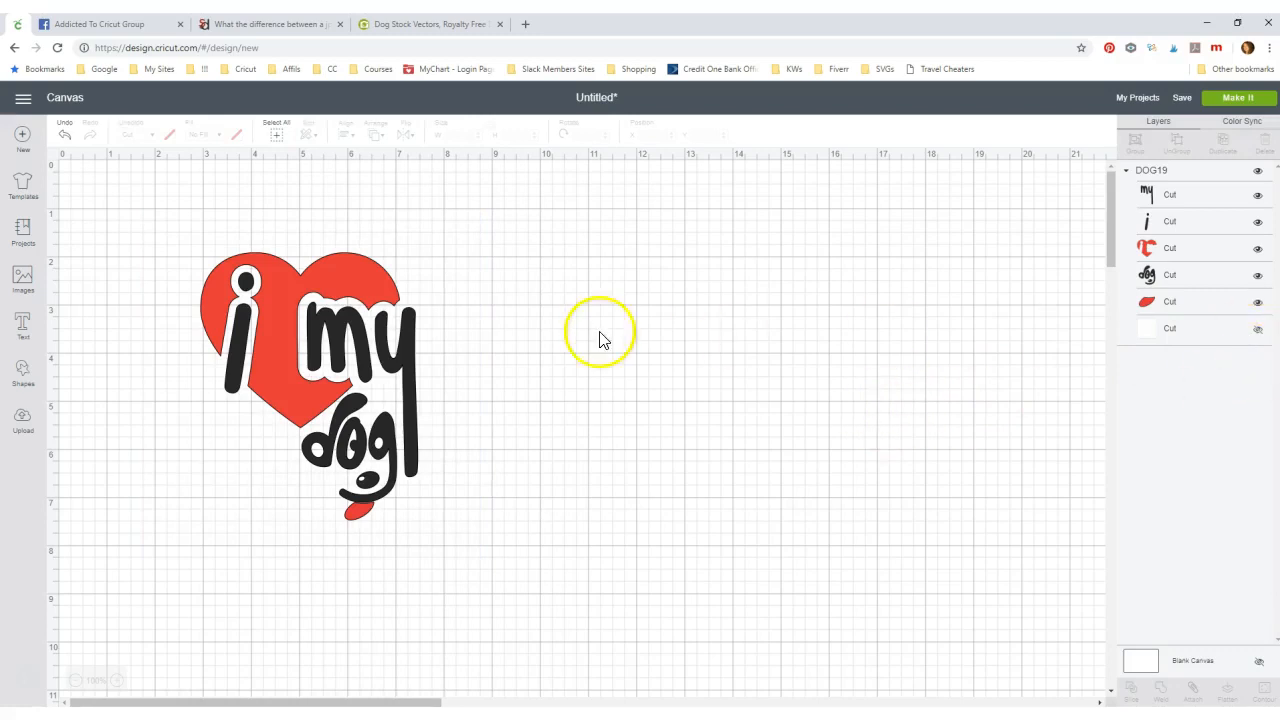
{"action": "left_click_drag", "start_coordinate": [355, 343], "coordinate": [500, 321]}
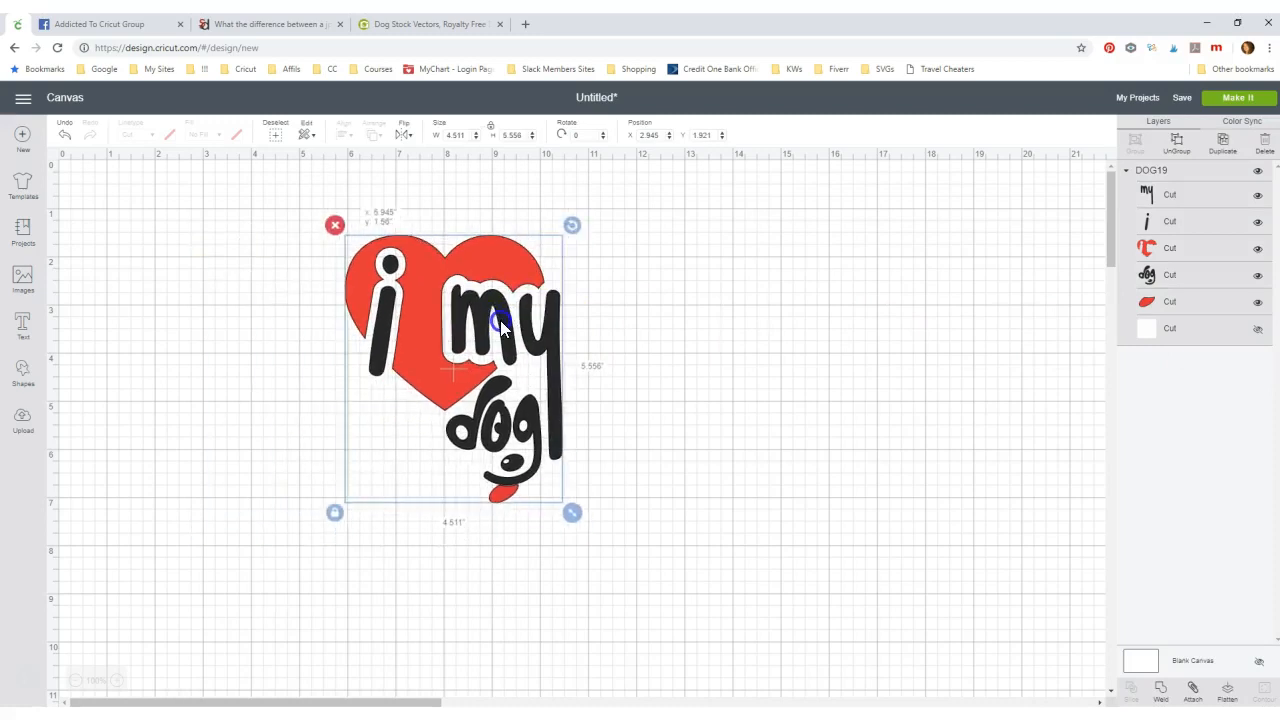
- Ungroup the layers, nudge the 'my' lettering, then select all pieces and regroup them
{"action": "left_click", "coordinate": [1182, 148]}
{"action": "mouse_move", "coordinate": [486, 357]}
{"action": "left_mouse_down"}
{"action": "mouse_move", "coordinate": [609, 329]}
{"action": "mouse_move", "coordinate": [478, 352]}
{"action": "mouse_move", "coordinate": [486, 335]}
{"action": "left_mouse_up"}
{"action": "left_click", "coordinate": [686, 374]}
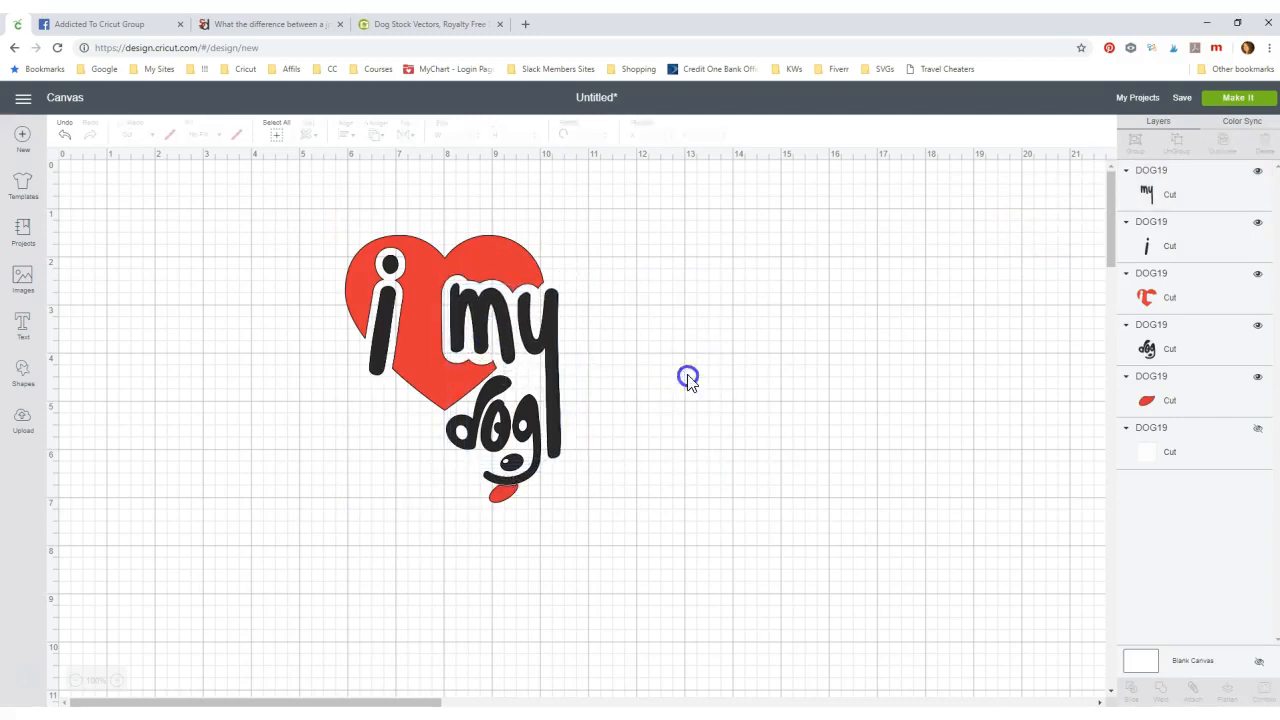
{"action": "left_click_drag", "start_coordinate": [320, 233], "coordinate": [645, 515]}
{"action": "left_click", "coordinate": [1134, 146]}
{"action": "left_click_drag", "start_coordinate": [1279, 120], "coordinate": [505, 83]}
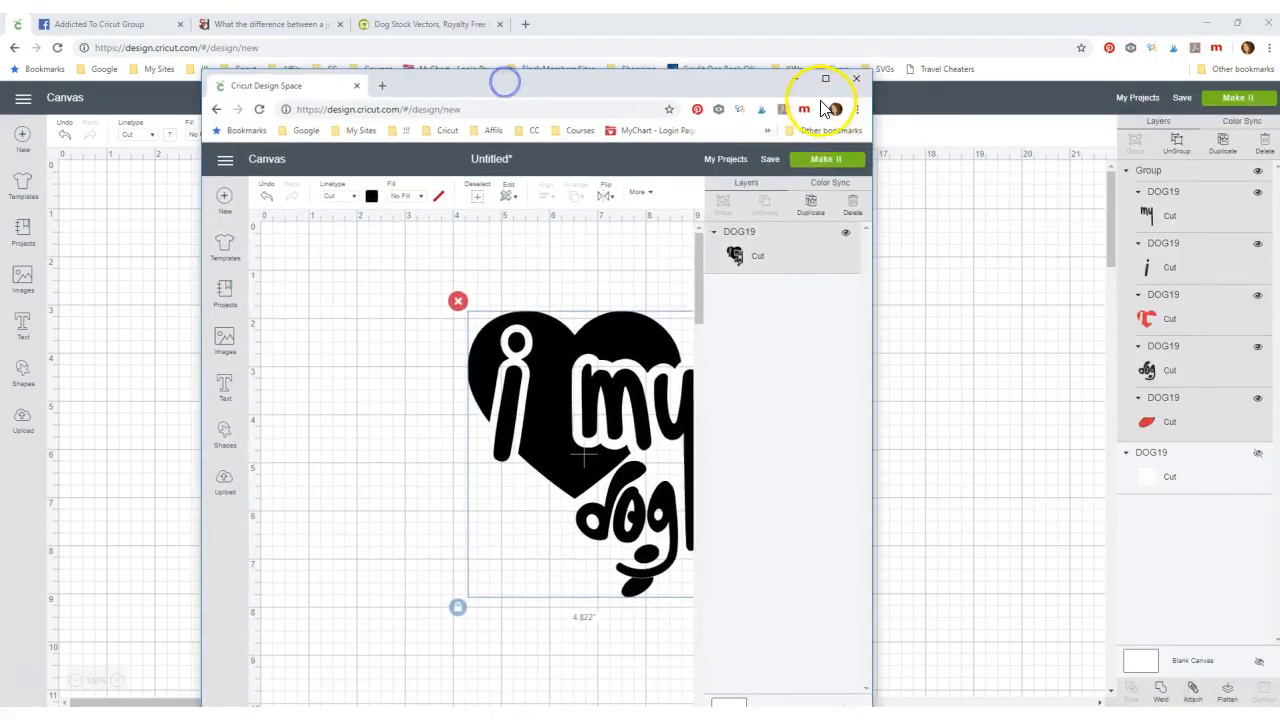
- Enlarge the single-layer heart to 5.476 × 6.745 in and preview it on one Cut mat
{"action": "left_click", "coordinate": [822, 79]}
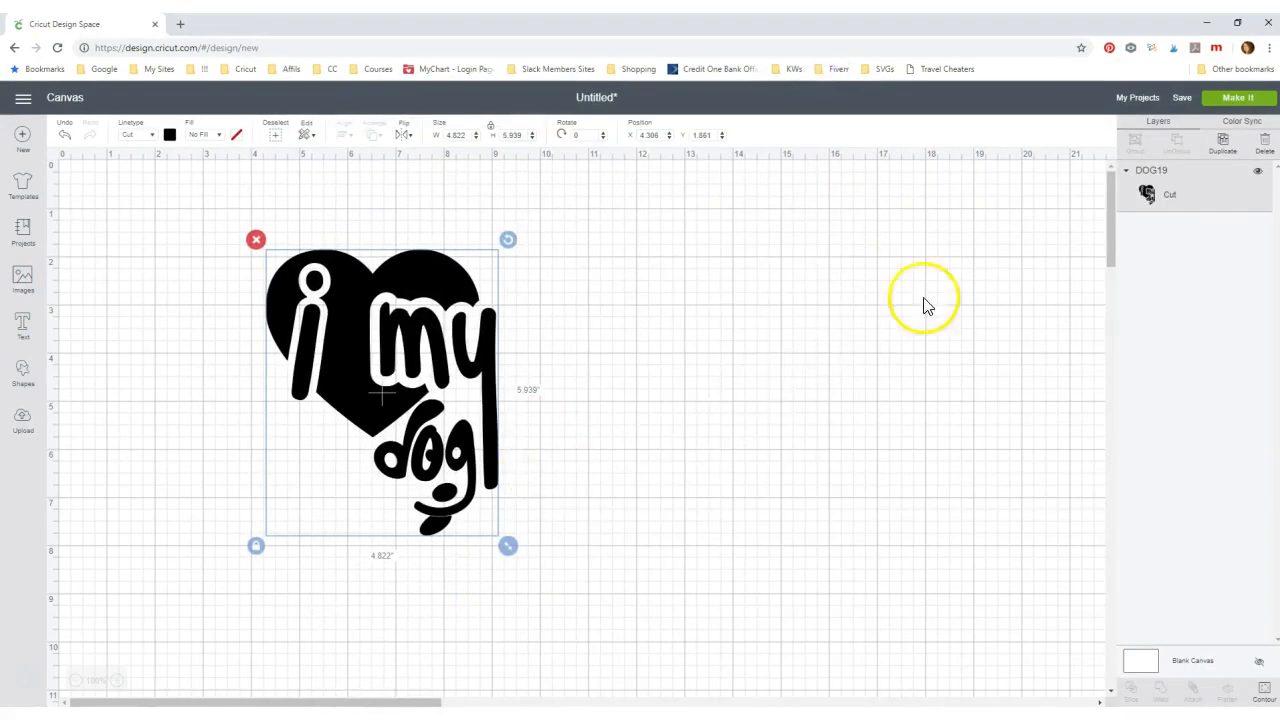
{"action": "left_click_drag", "start_coordinate": [420, 397], "coordinate": [464, 385]}
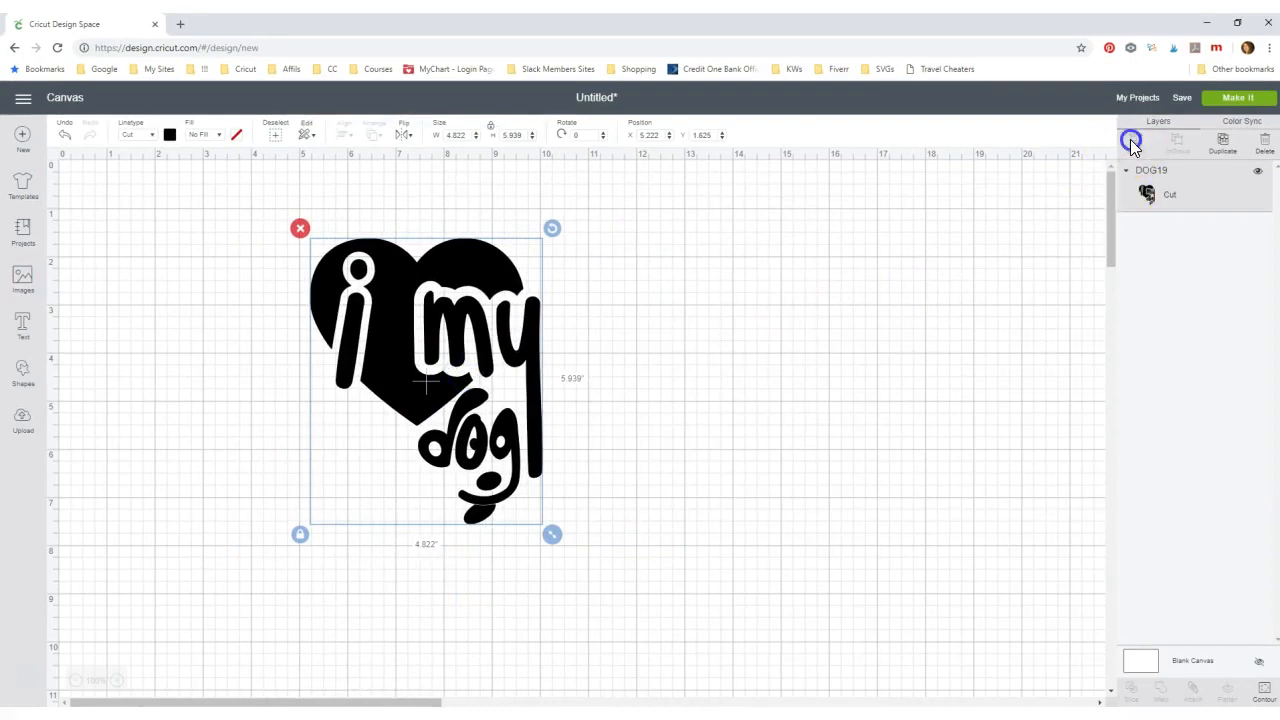
{"action": "left_click_drag", "start_coordinate": [552, 534], "coordinate": [630, 571]}
{"action": "left_click_drag", "start_coordinate": [443, 423], "coordinate": [394, 366]}
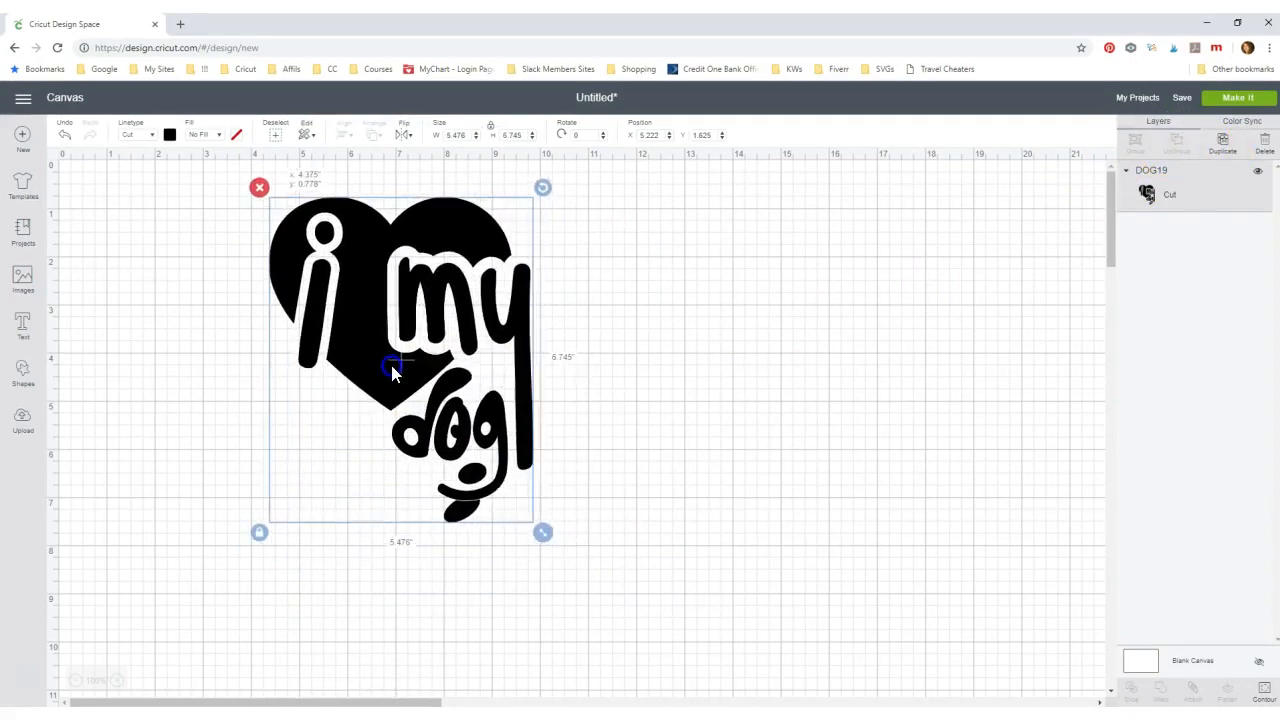
{"action": "left_click", "coordinate": [1239, 99]}
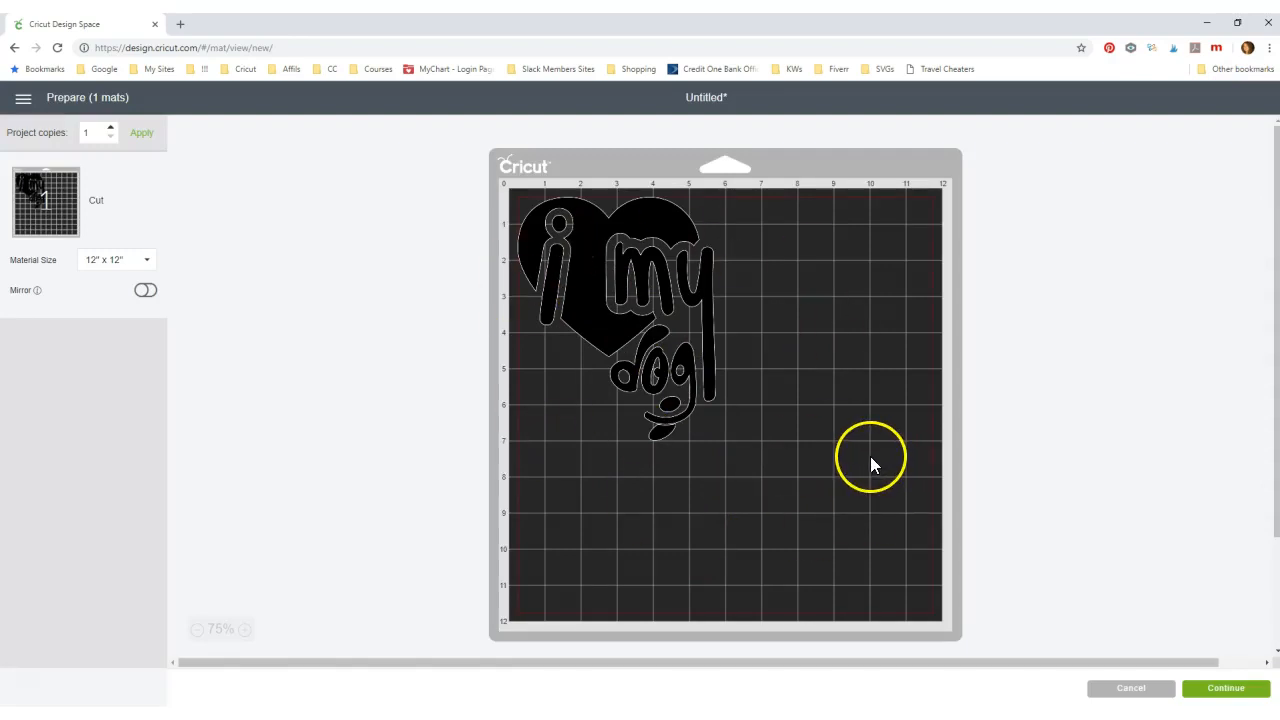
- Recolour the single-layer heart design red
{"action": "left_click", "coordinate": [1133, 692]}
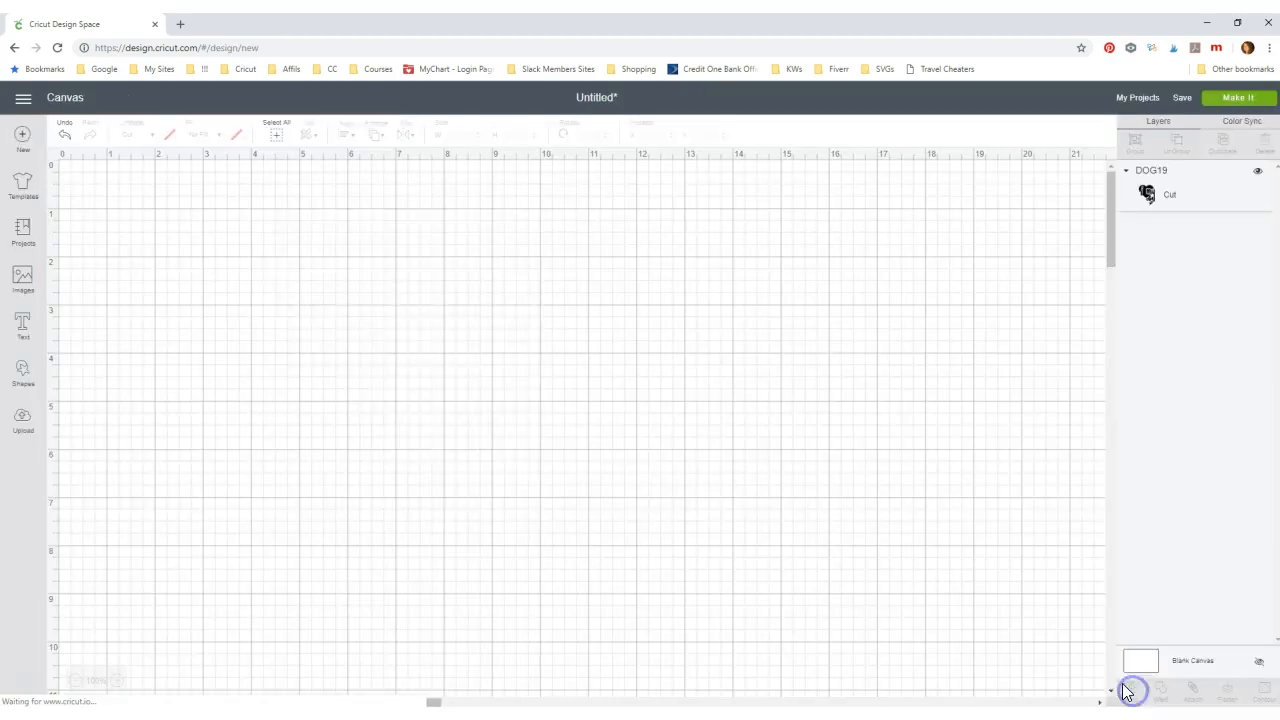
{"action": "left_click", "coordinate": [365, 350]}
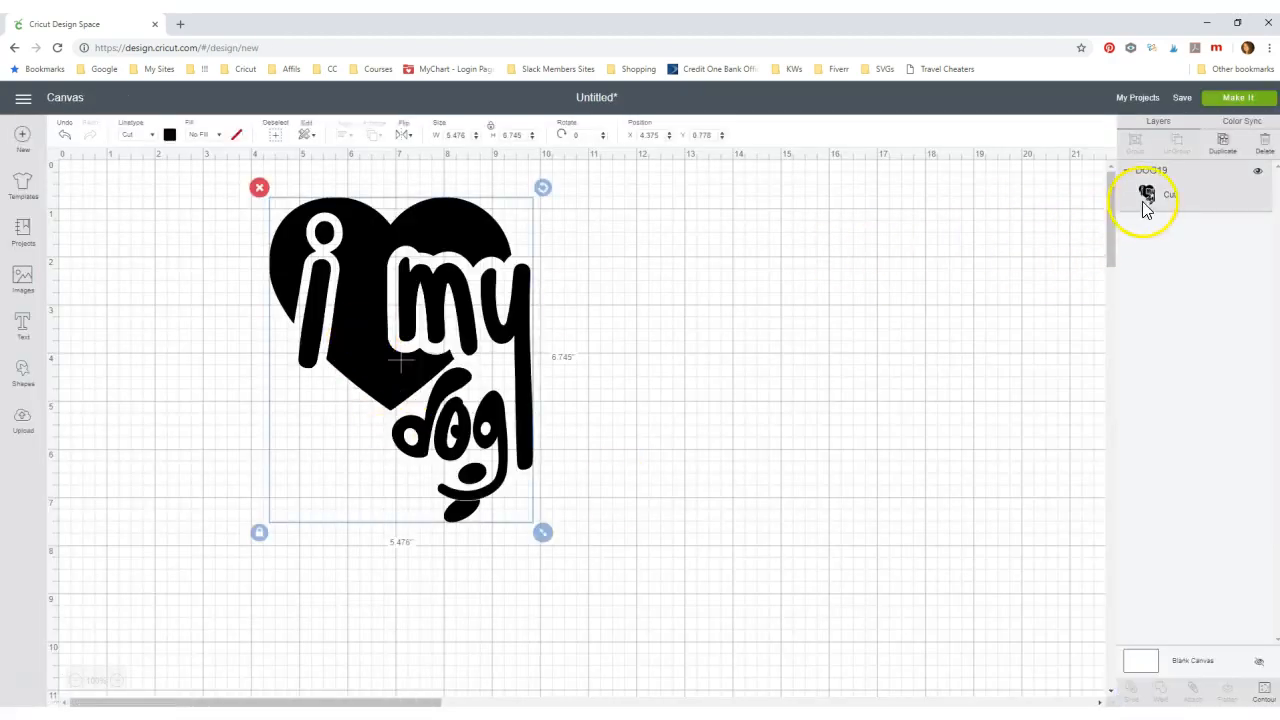
{"action": "left_click", "coordinate": [169, 134]}
{"action": "left_click", "coordinate": [182, 226]}
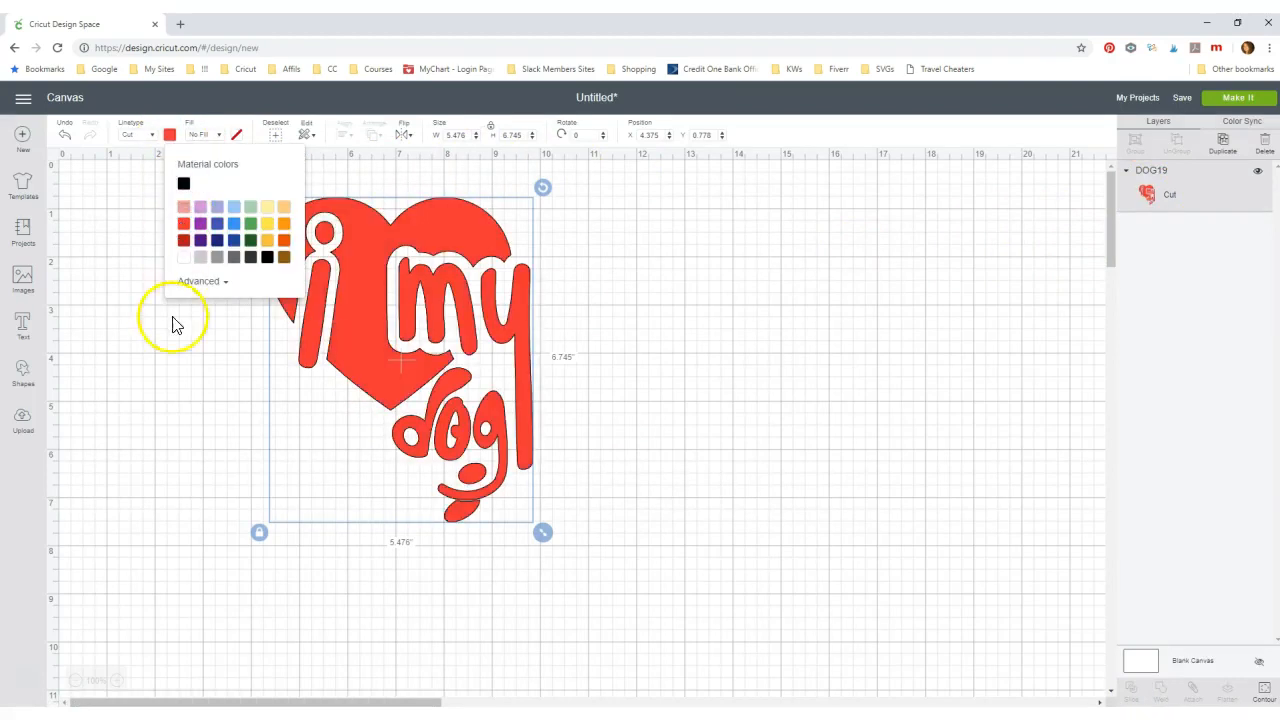
{"action": "left_click", "coordinate": [183, 363]}
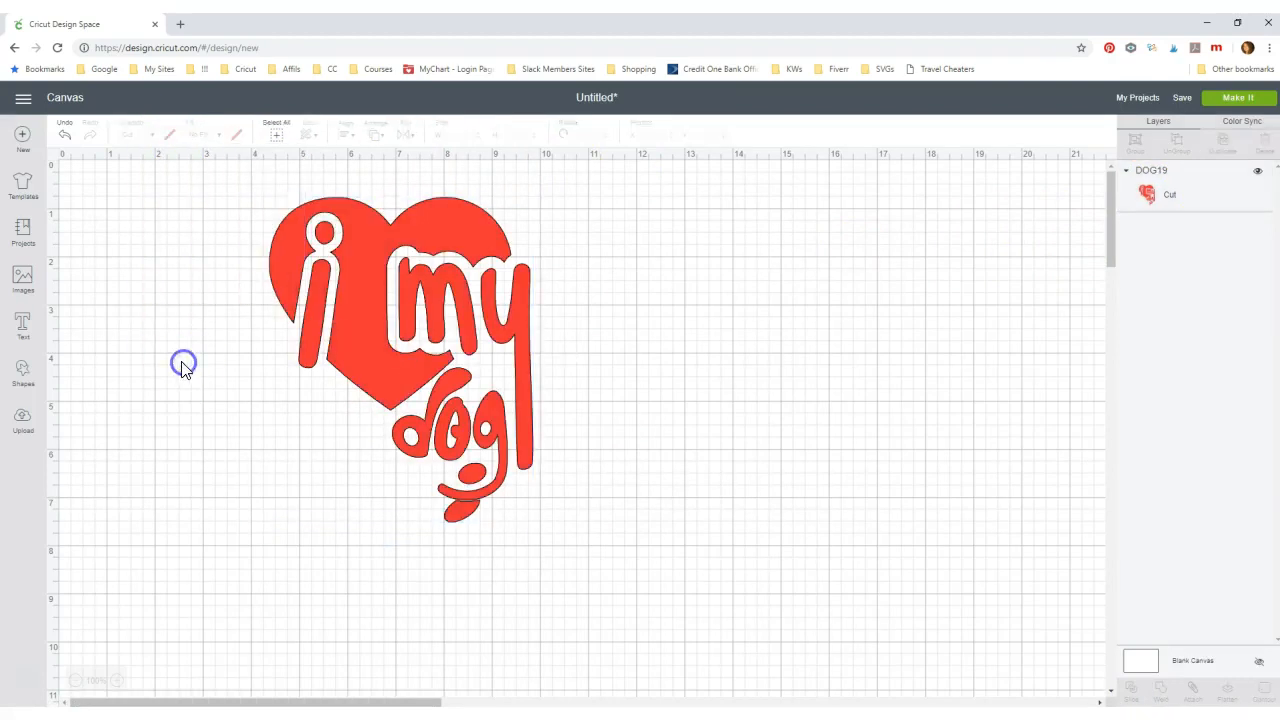
- Confirm the red design still cuts on one mat, then bring the six-layer window forward
{"action": "left_click", "coordinate": [1237, 97]}
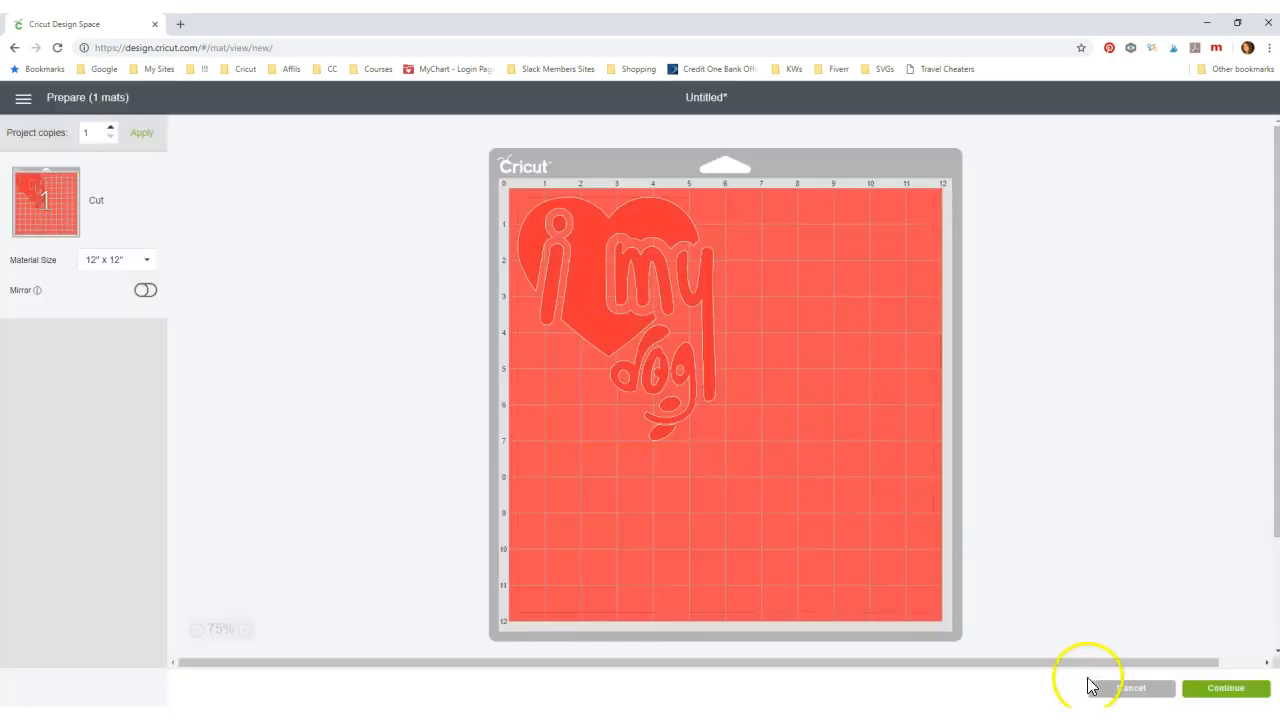
{"action": "left_click", "coordinate": [1101, 691]}
{"action": "left_click_drag", "start_coordinate": [320, 26], "coordinate": [1279, 84]}
{"action": "left_click", "coordinate": [806, 360]}
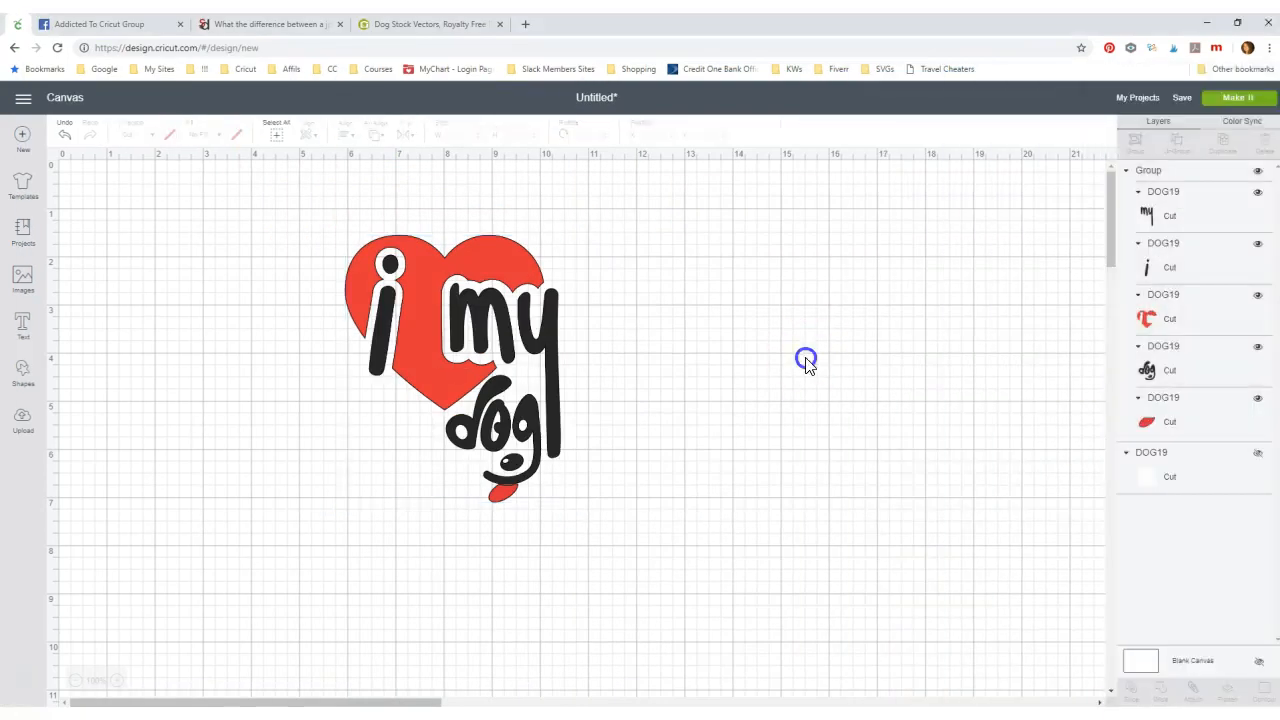
{"action": "left_click", "coordinate": [1239, 100]}
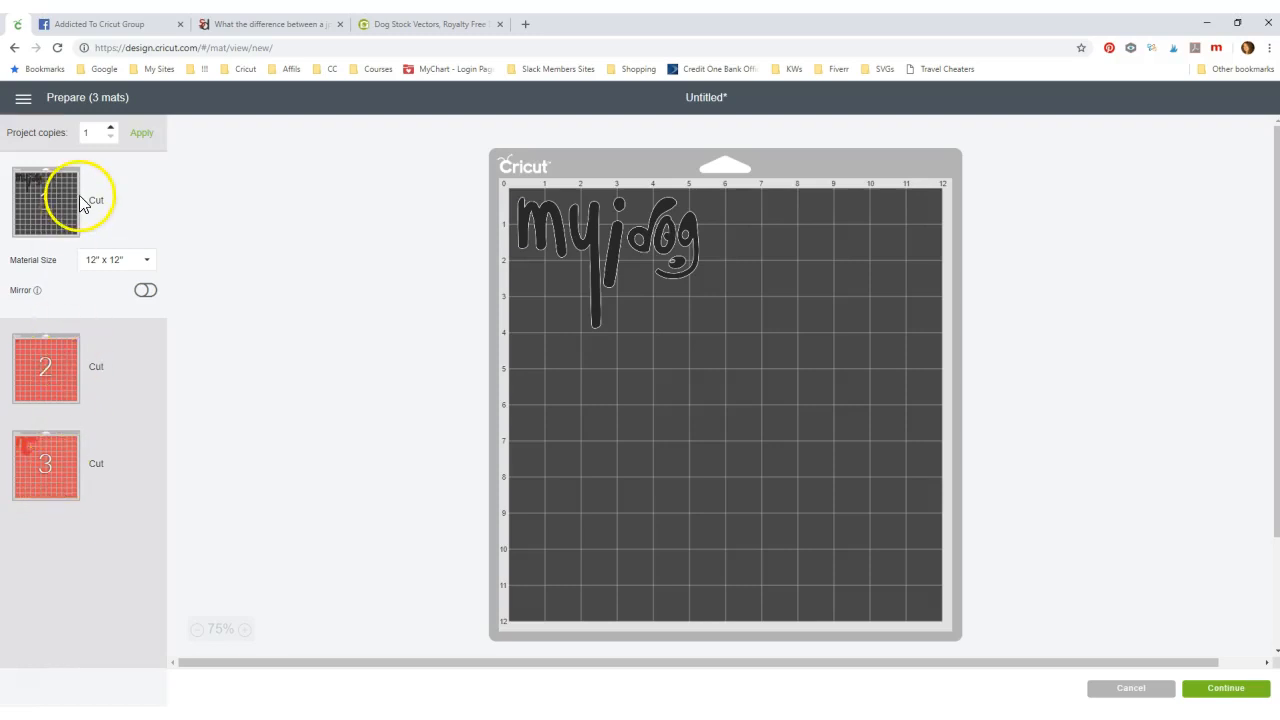
{"action": "left_click", "coordinate": [1107, 692]}
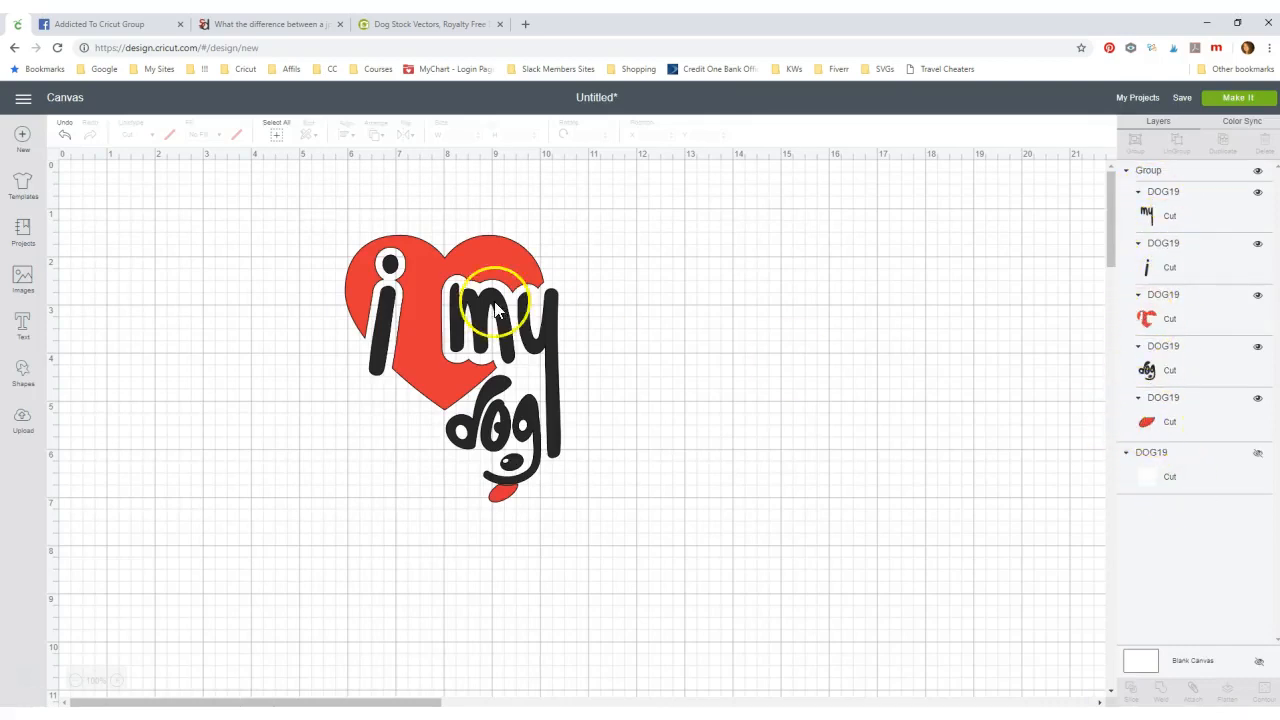
- Ungroup the heart into six layers and change the dog's tongue to the heart's red
{"action": "left_click", "coordinate": [497, 498]}
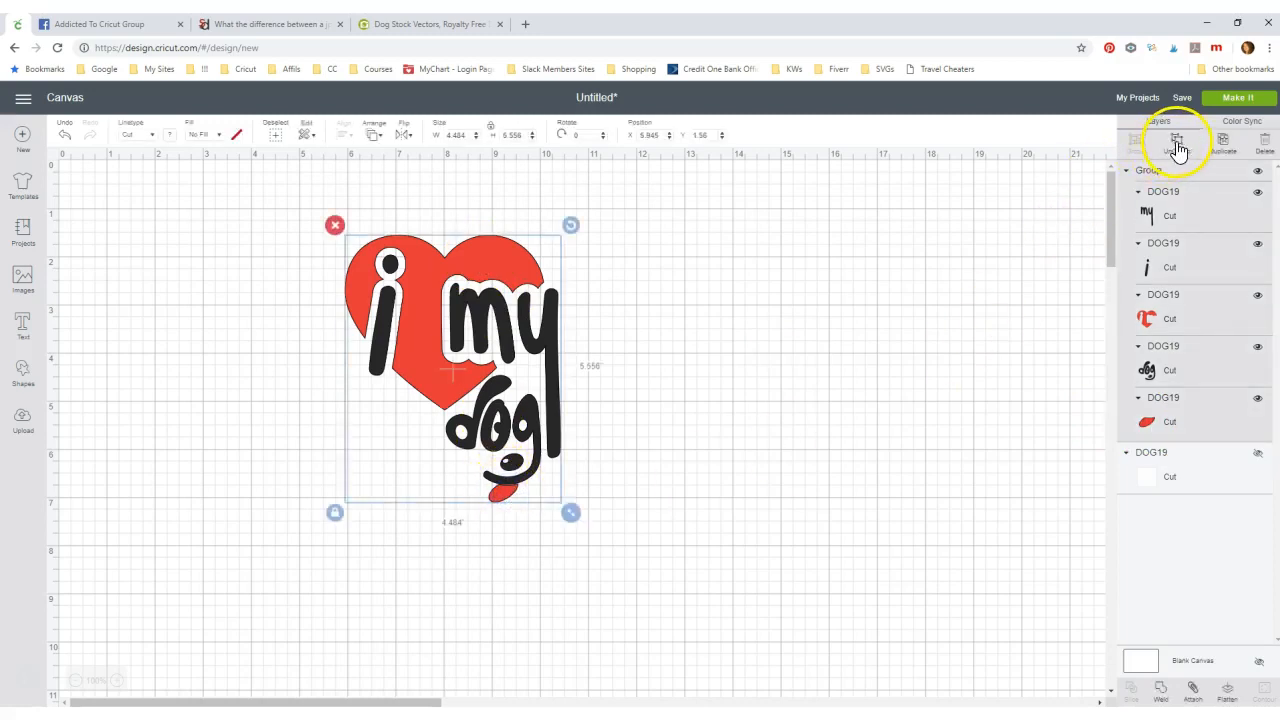
{"action": "left_click", "coordinate": [1178, 145]}
{"action": "left_click", "coordinate": [508, 498]}
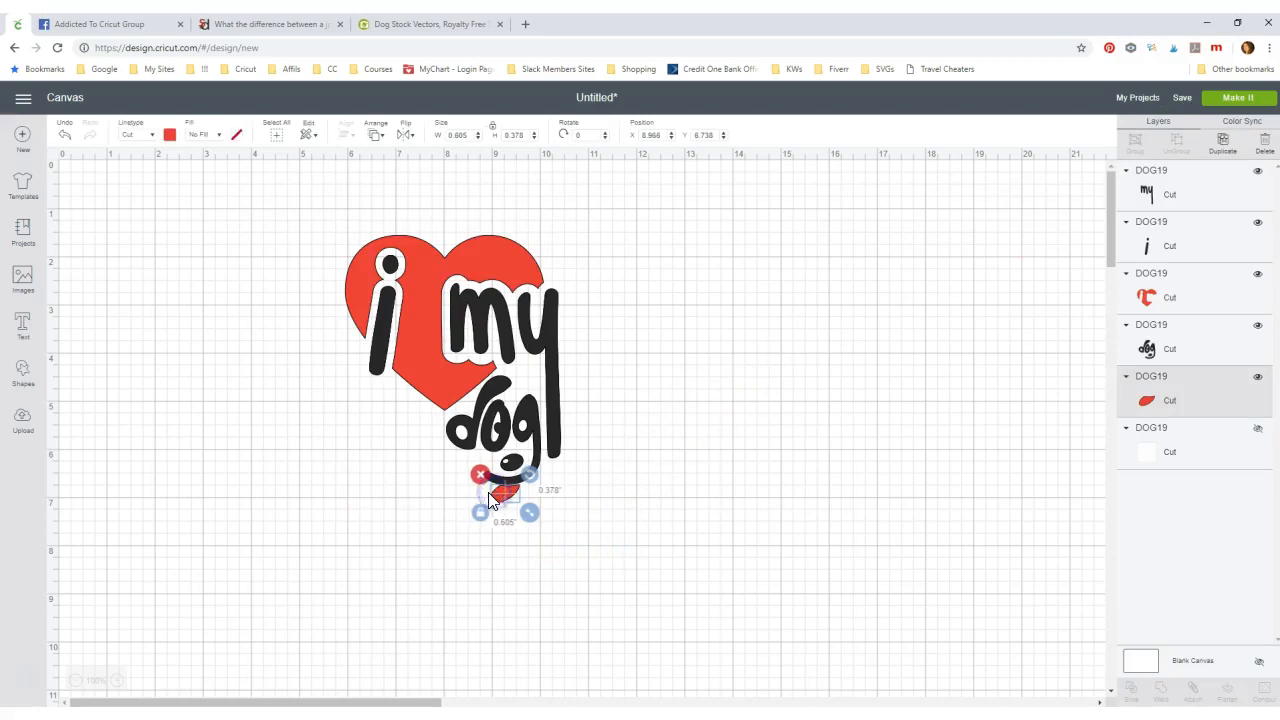
{"action": "left_click", "coordinate": [170, 136]}
{"action": "left_click", "coordinate": [234, 182]}
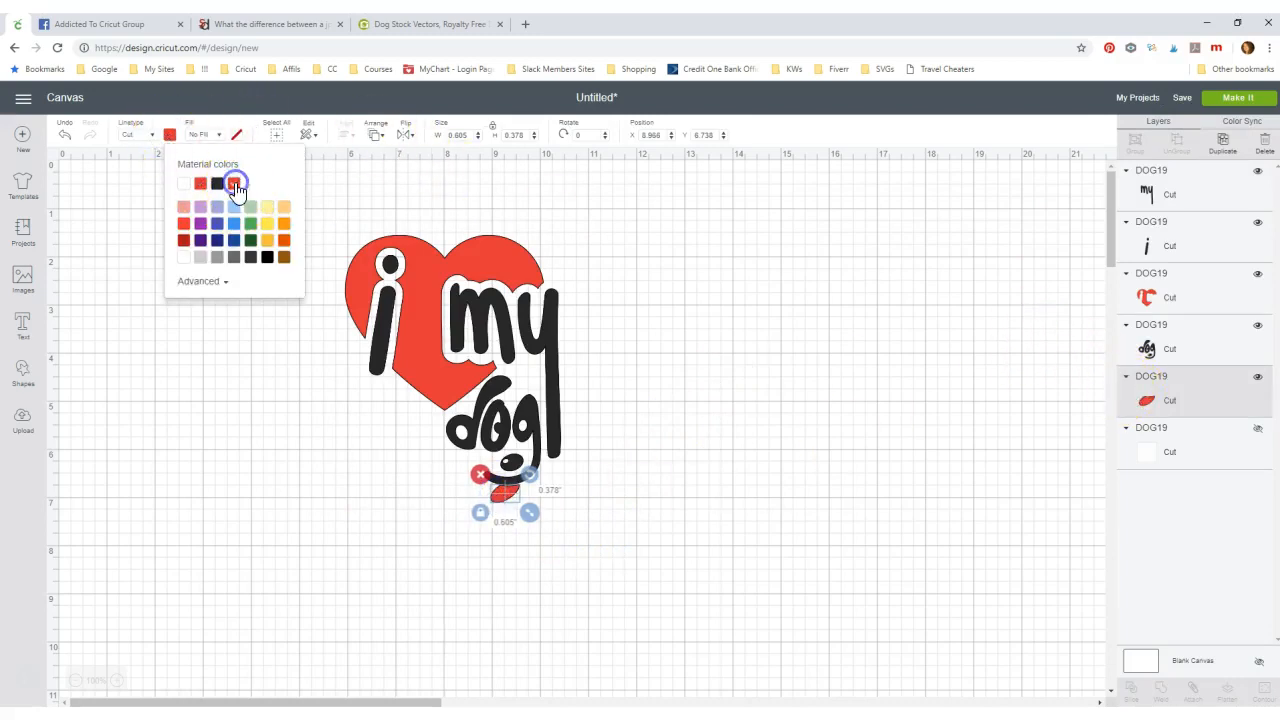
{"action": "left_click", "coordinate": [251, 358]}
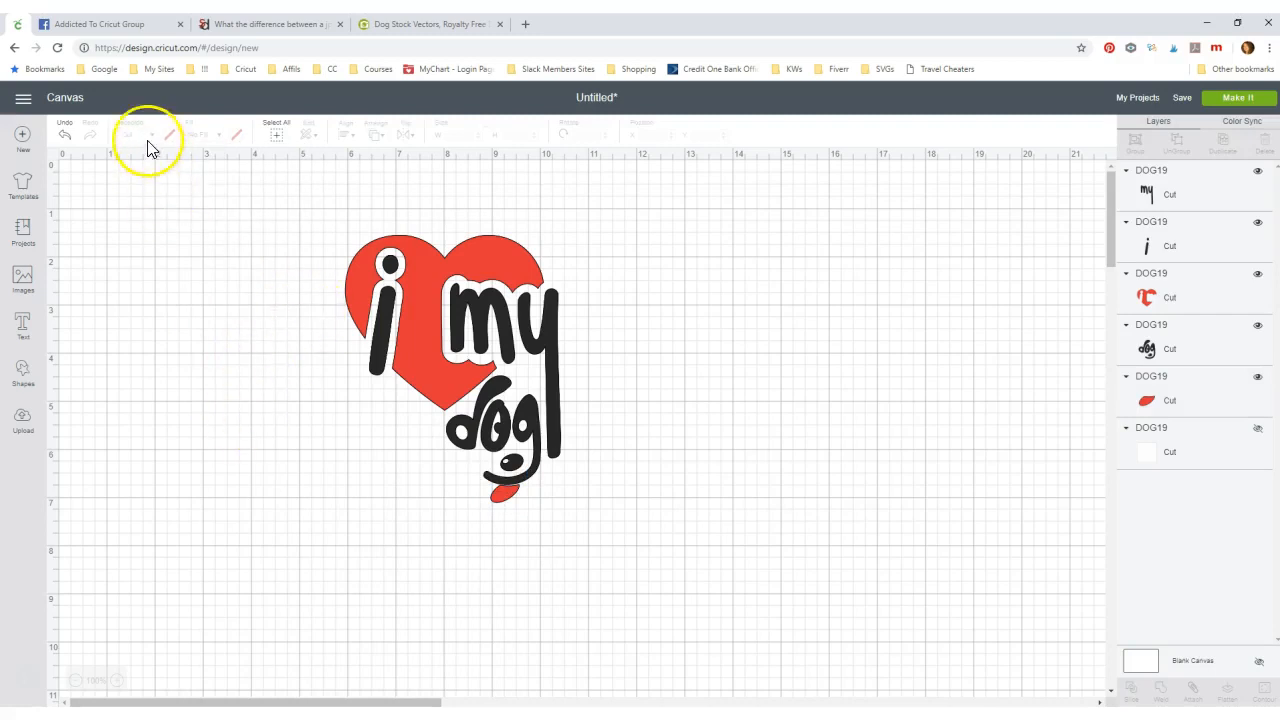
- Recheck the tongue's colour choices, then bring the single-layer window back in front
{"action": "left_click", "coordinate": [497, 494]}
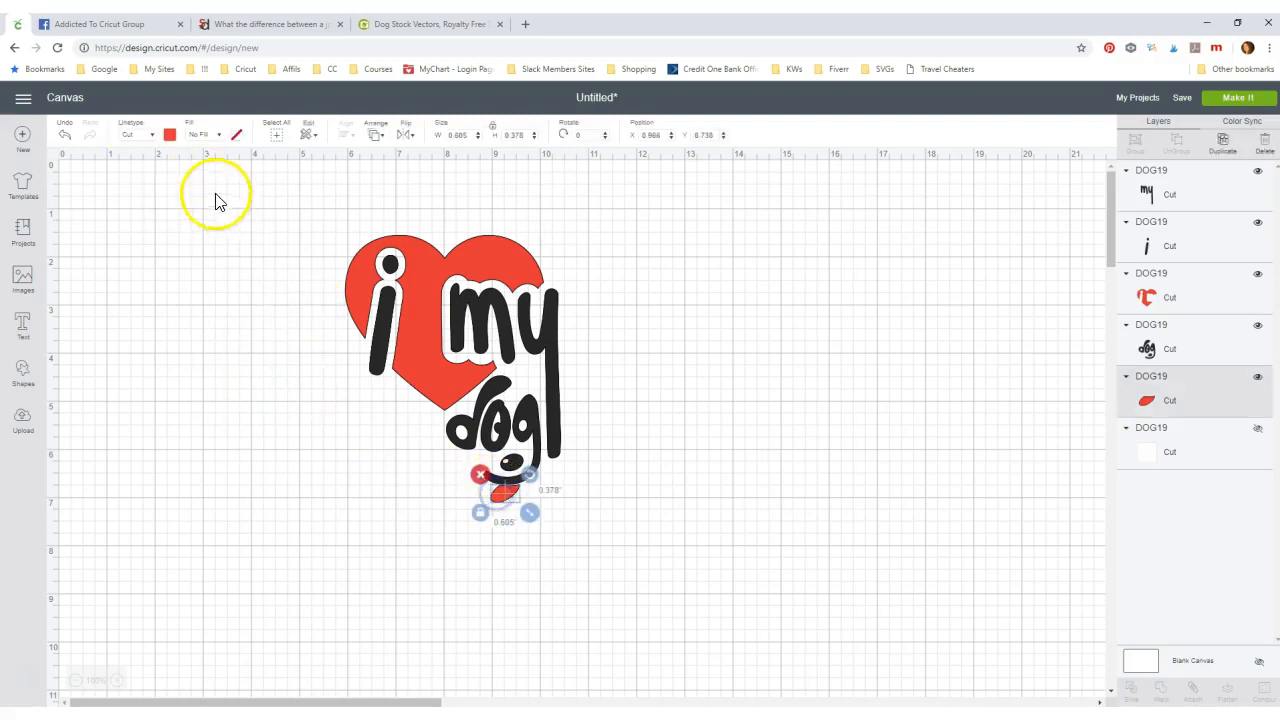
{"action": "left_click", "coordinate": [170, 136]}
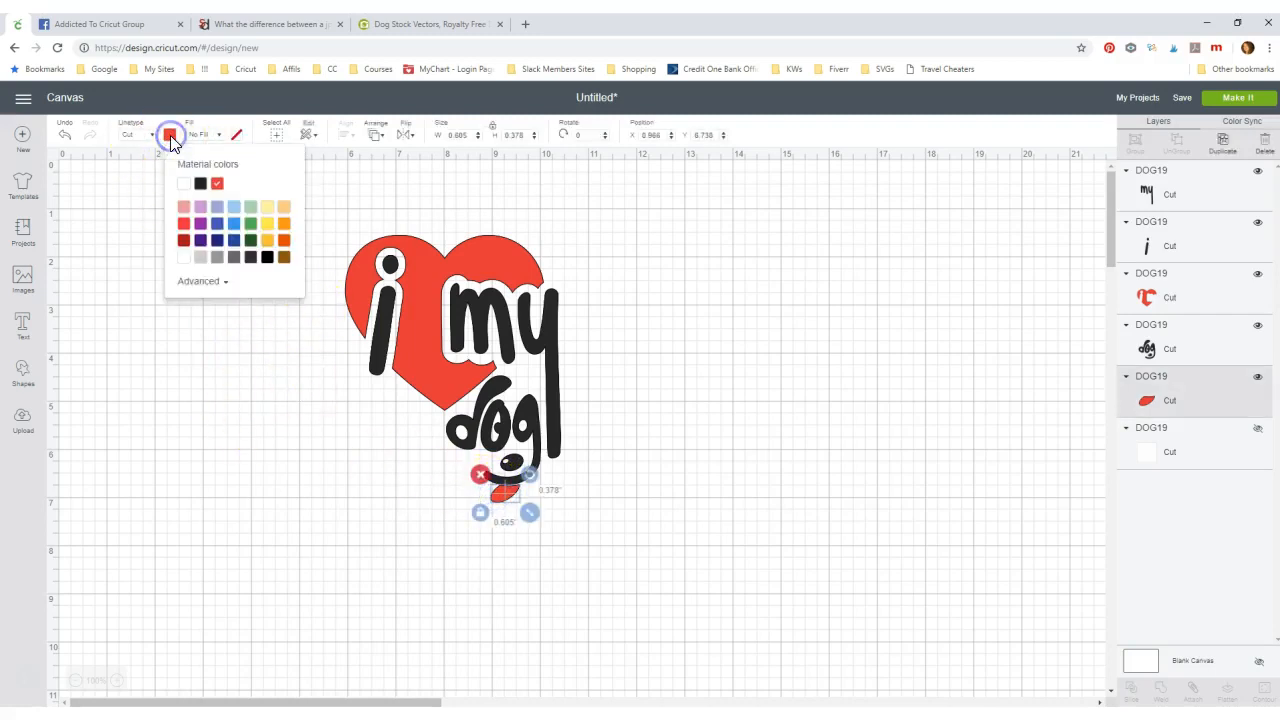
{"action": "left_click", "coordinate": [148, 354]}
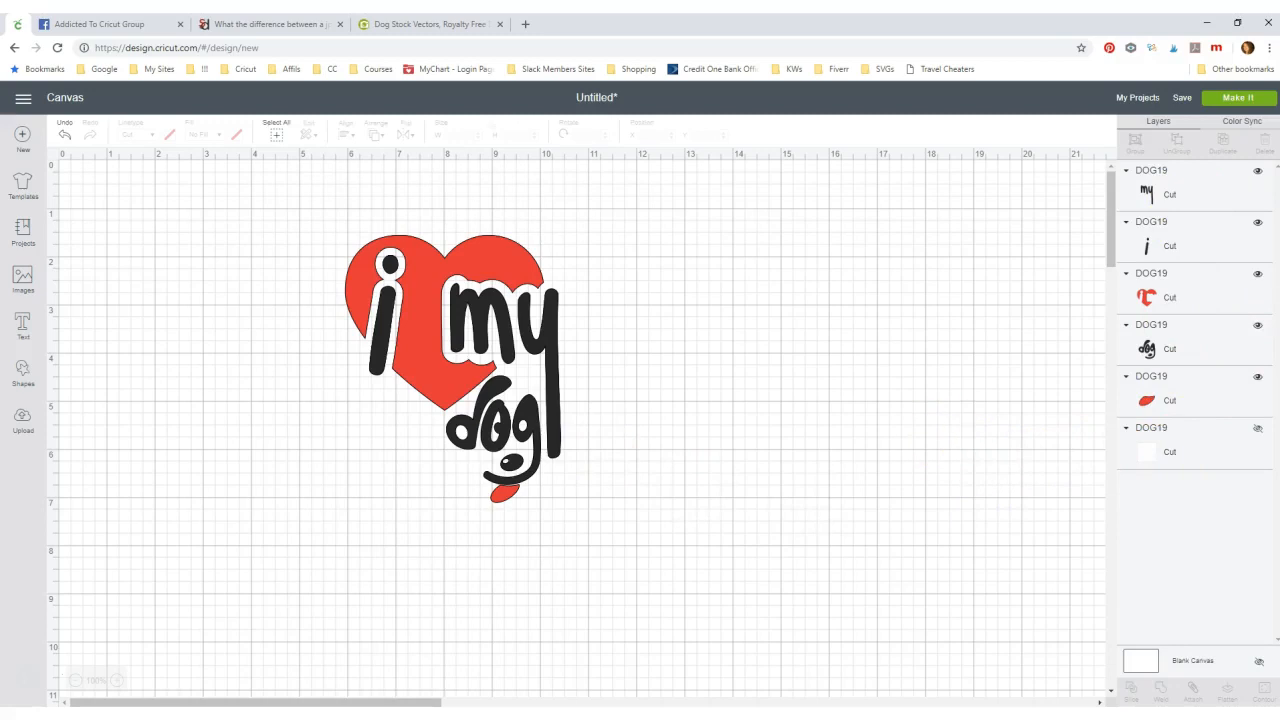
{"action": "left_click_drag", "start_coordinate": [1279, 76], "coordinate": [681, 47]}
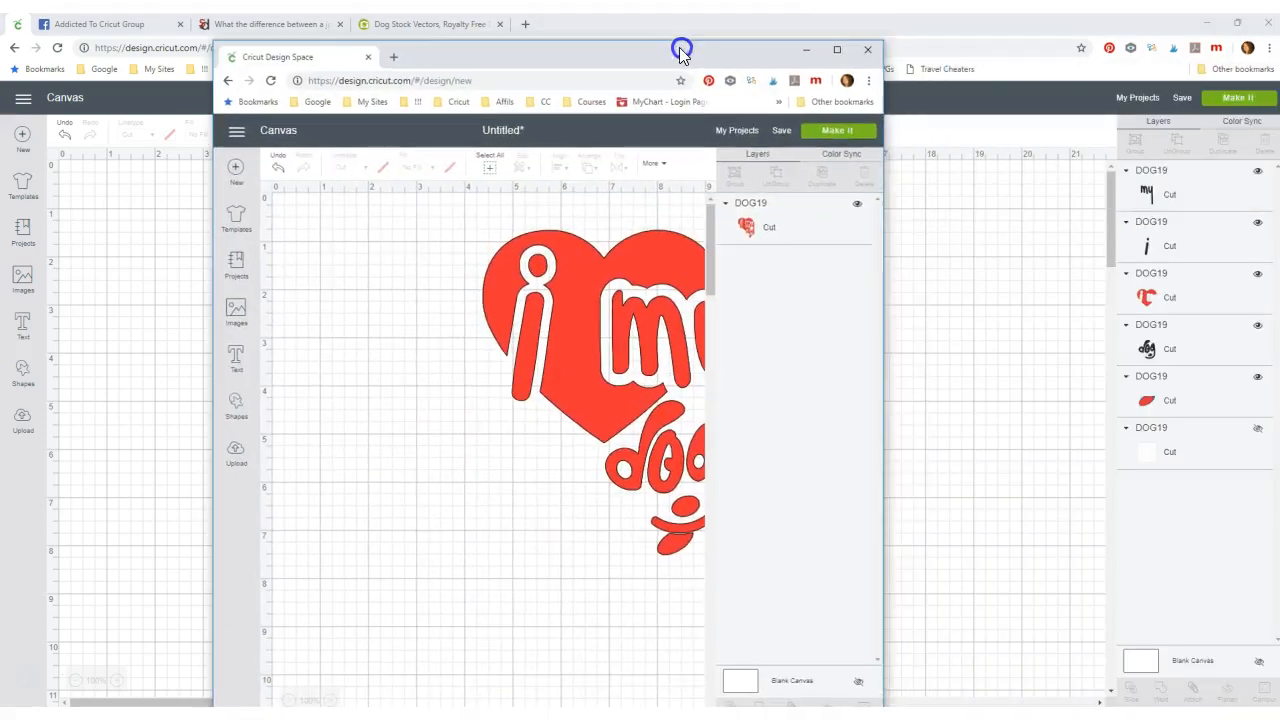
- In the maximized second window, shift the red single-layer heart right to match the six-layer design's spot
{"action": "left_click", "coordinate": [836, 50]}
{"action": "left_click_drag", "start_coordinate": [401, 326], "coordinate": [358, 368]}
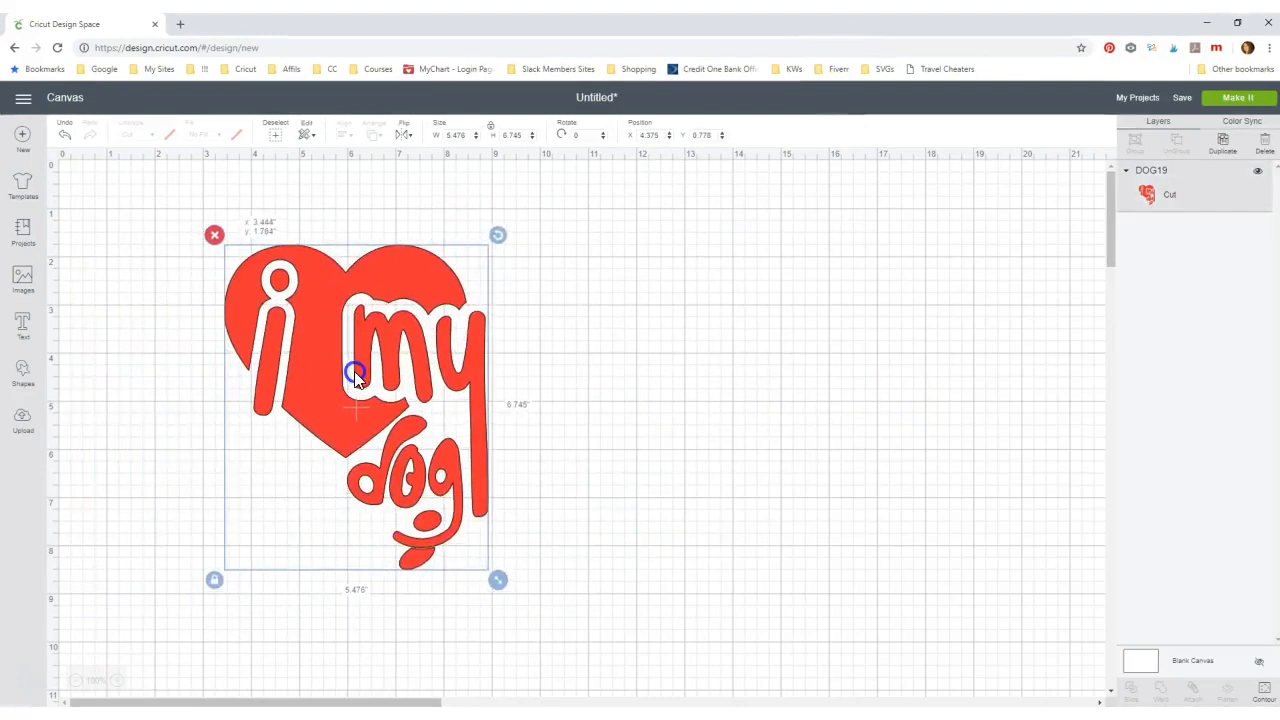
{"action": "left_click", "coordinate": [645, 487]}
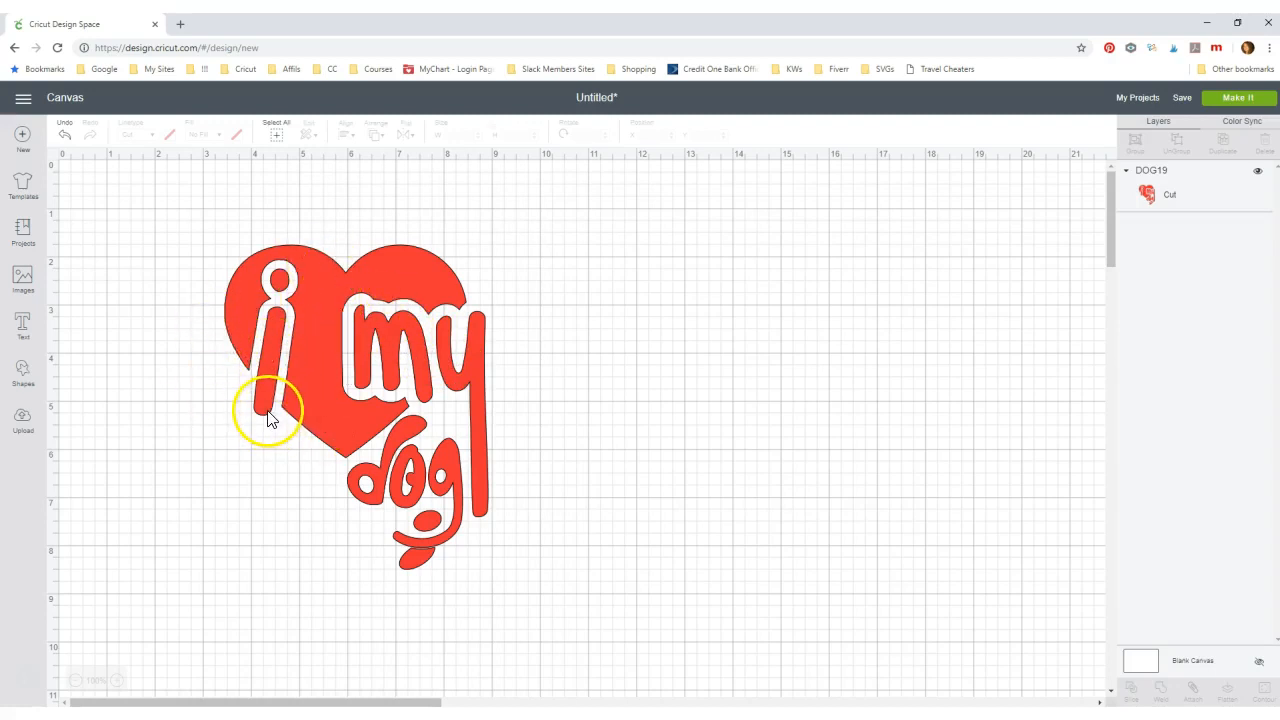
{"action": "left_click_drag", "start_coordinate": [318, 367], "coordinate": [437, 373]}
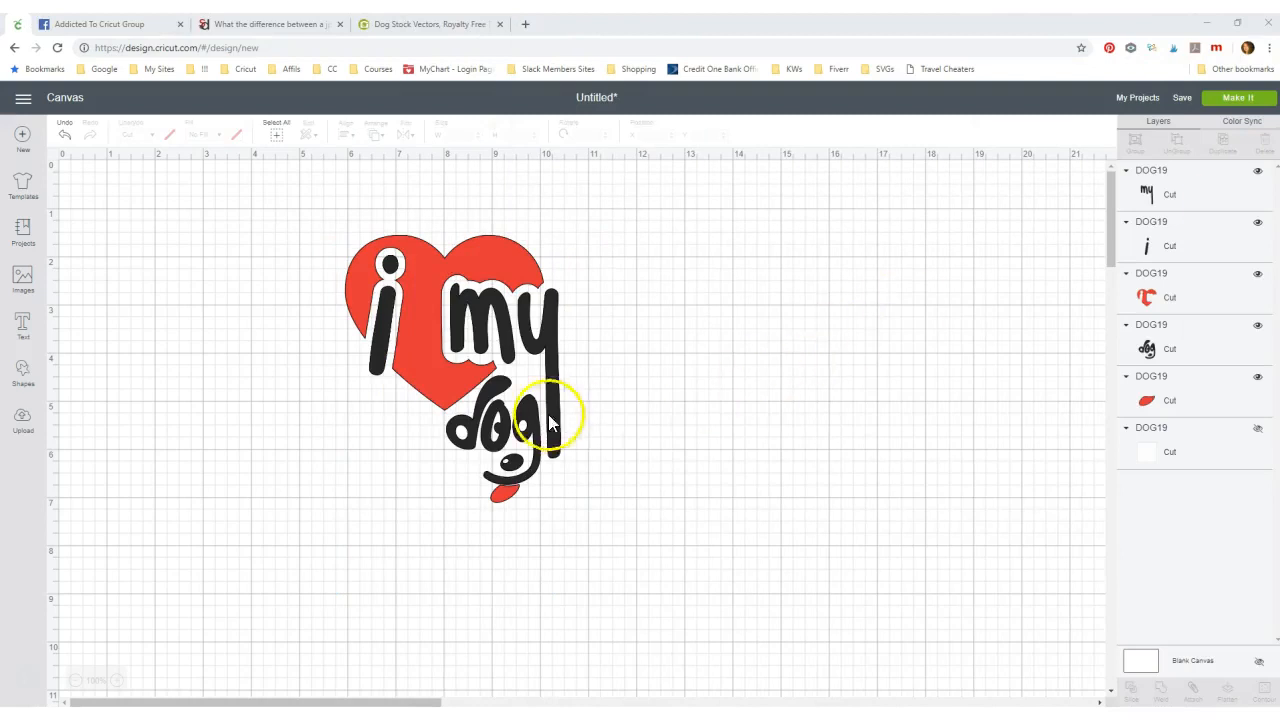
- Pull the 'my' lettering off the heart and back, then move the whole six-layer design top-left
{"action": "left_click_drag", "start_coordinate": [309, 229], "coordinate": [647, 545]}
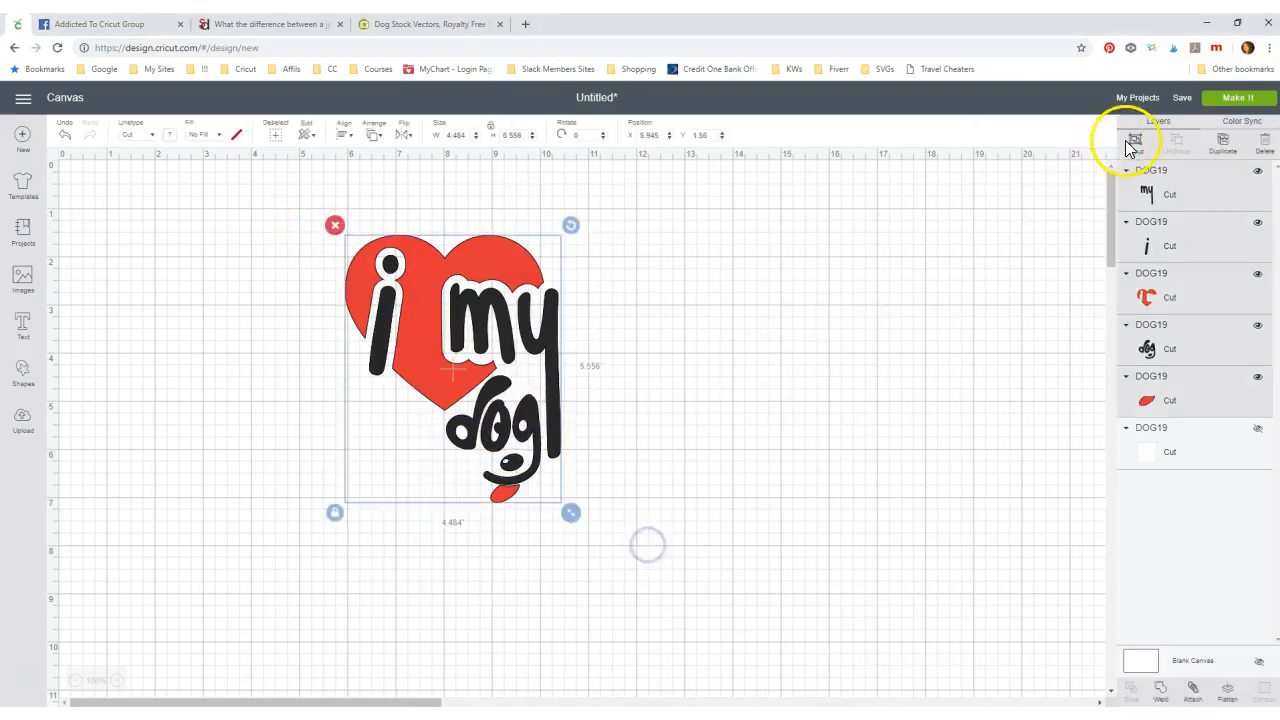
{"action": "left_click", "coordinate": [651, 393]}
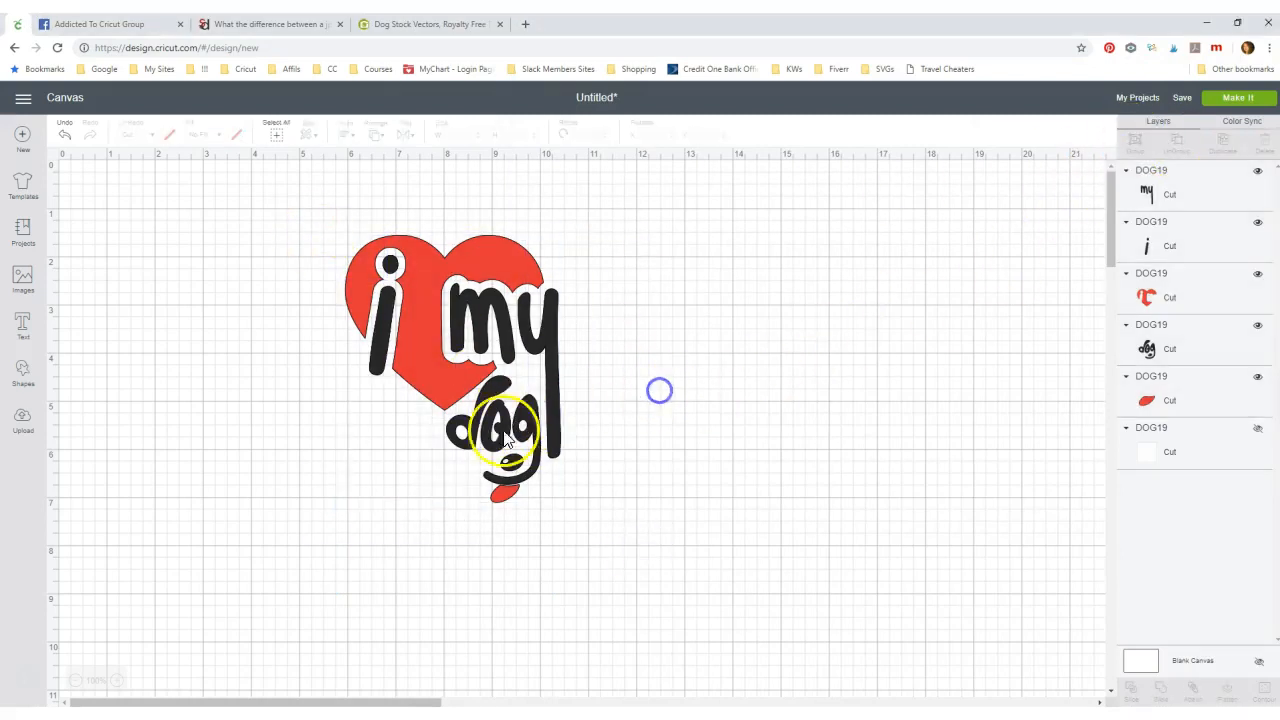
{"action": "left_click_drag", "start_coordinate": [512, 430], "coordinate": [666, 434]}
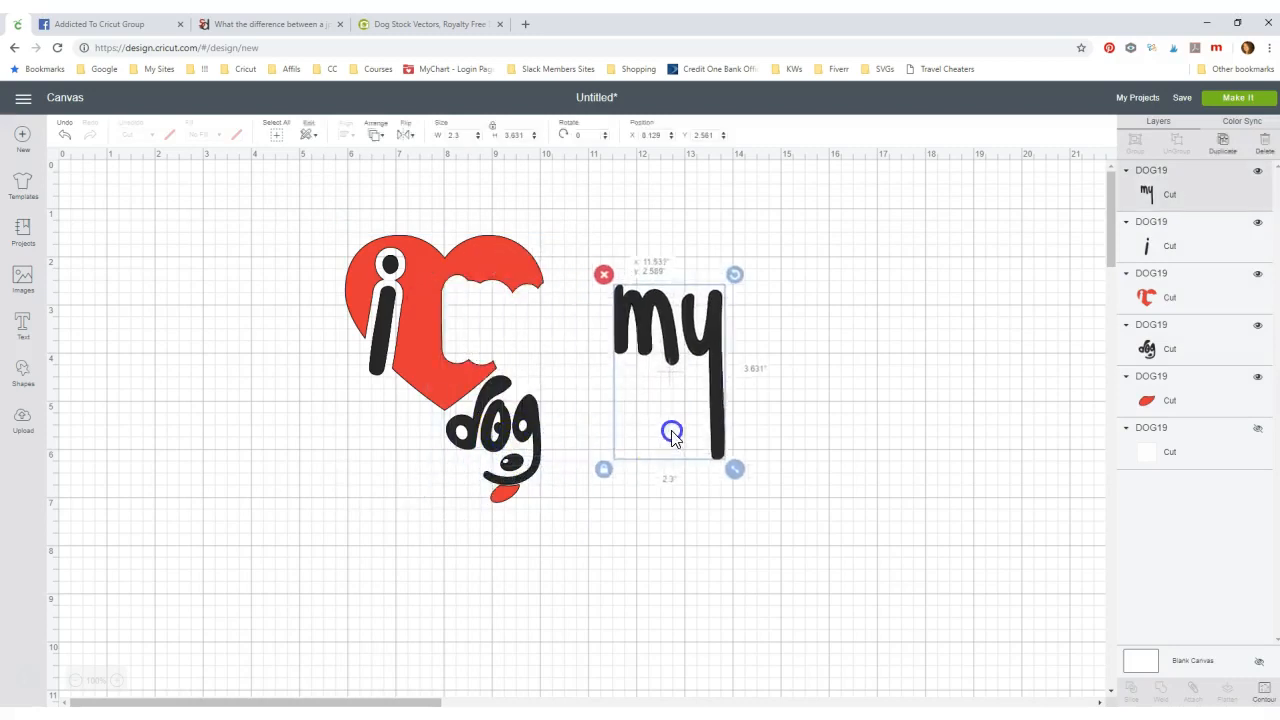
{"action": "mouse_move", "coordinate": [460, 372]}
{"action": "left_mouse_down"}
{"action": "mouse_move", "coordinate": [450, 355]}
{"action": "mouse_move", "coordinate": [797, 366]}
{"action": "mouse_move", "coordinate": [449, 331]}
{"action": "mouse_move", "coordinate": [438, 361]}
{"action": "left_mouse_up"}
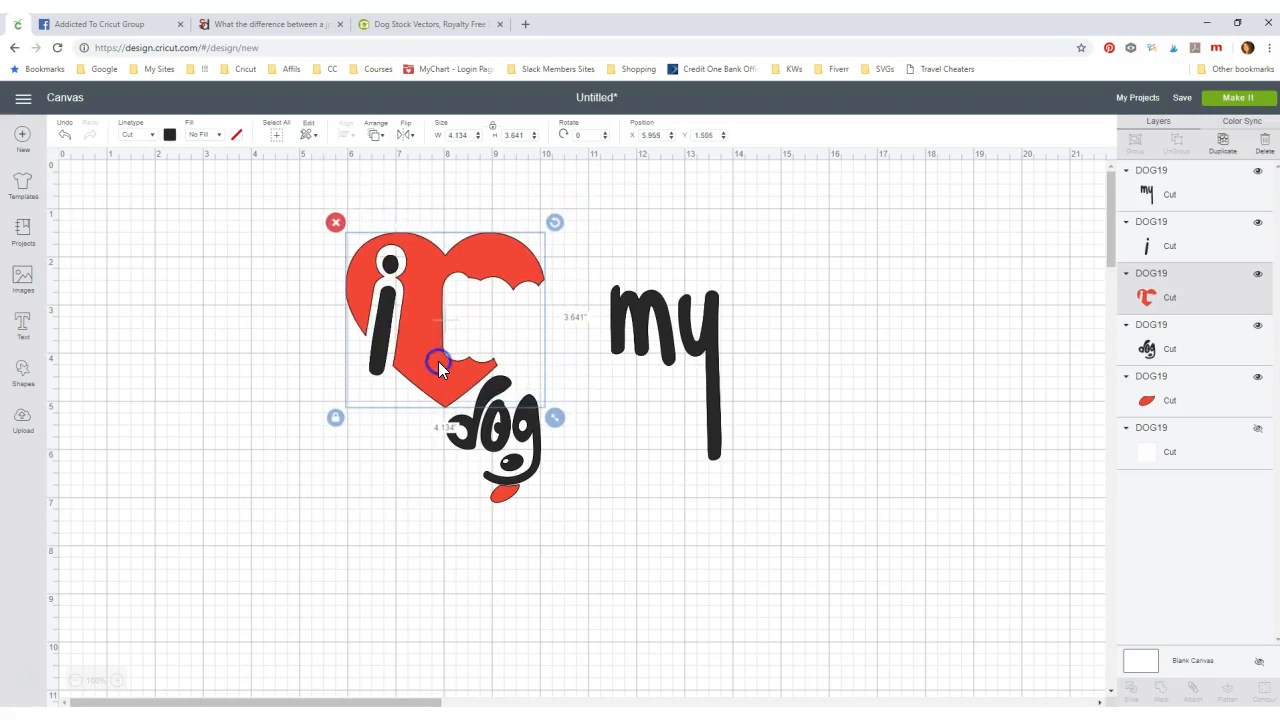
{"action": "left_click_drag", "start_coordinate": [663, 338], "coordinate": [508, 333]}
{"action": "left_click", "coordinate": [663, 345]}
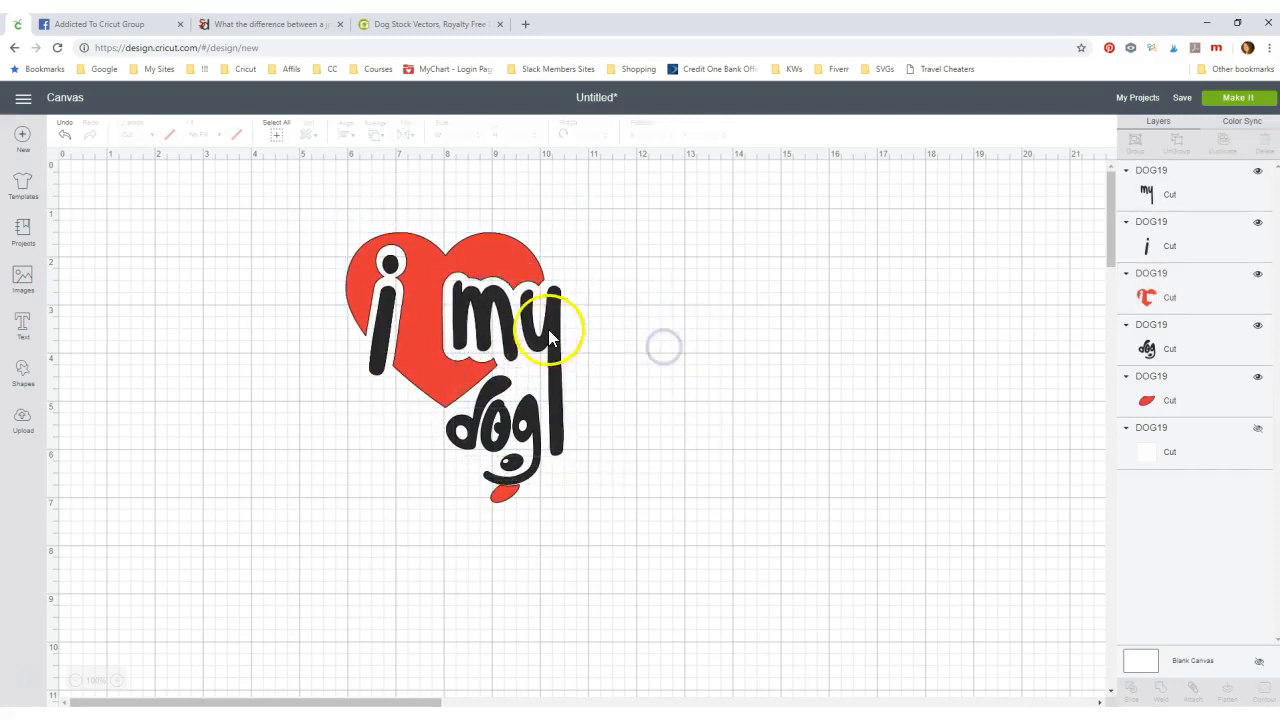
{"action": "left_click", "coordinate": [506, 437]}
{"action": "left_click", "coordinate": [752, 463]}
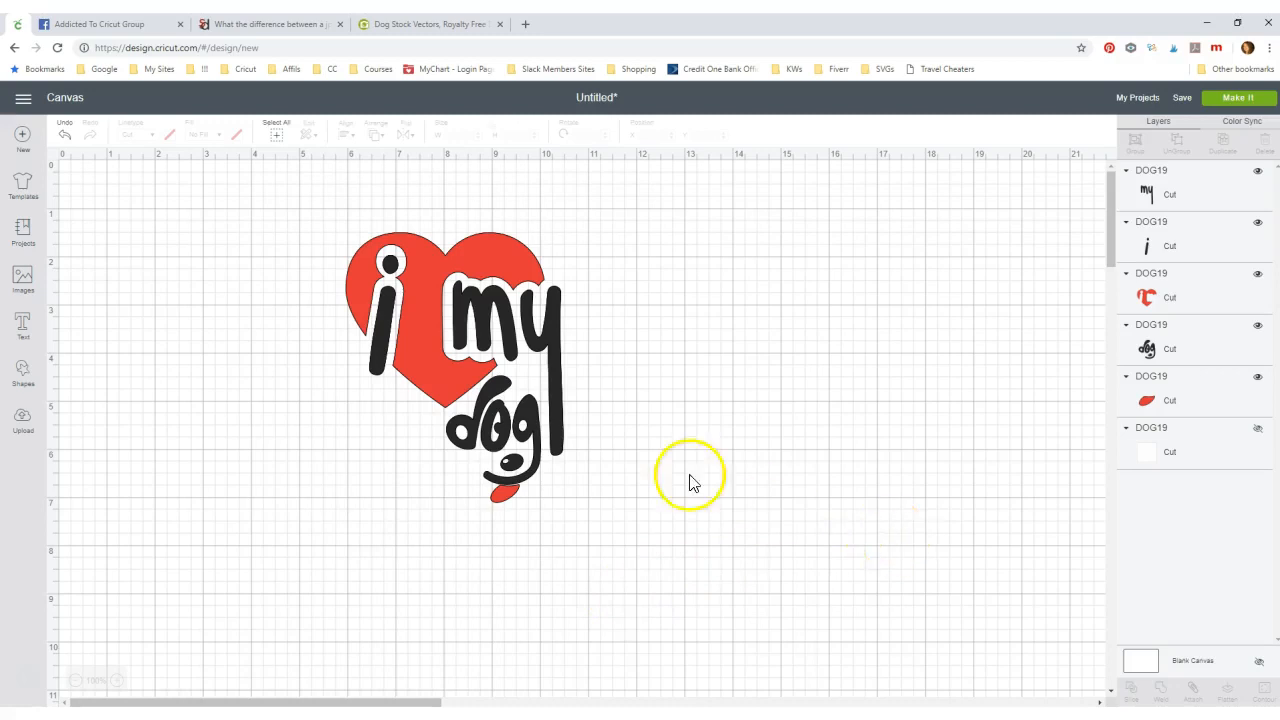
{"action": "left_click_drag", "start_coordinate": [252, 214], "coordinate": [722, 536]}
{"action": "left_click_drag", "start_coordinate": [500, 409], "coordinate": [276, 385]}
- Place the second window alongside and move its red heart up and left on the canvas
{"action": "left_click_drag", "start_coordinate": [1279, 79], "coordinate": [853, 80]}
{"action": "left_click", "coordinate": [908, 401]}
{"action": "left_click_drag", "start_coordinate": [908, 401], "coordinate": [666, 334]}
{"action": "left_click_drag", "start_coordinate": [894, 81], "coordinate": [1003, 45]}
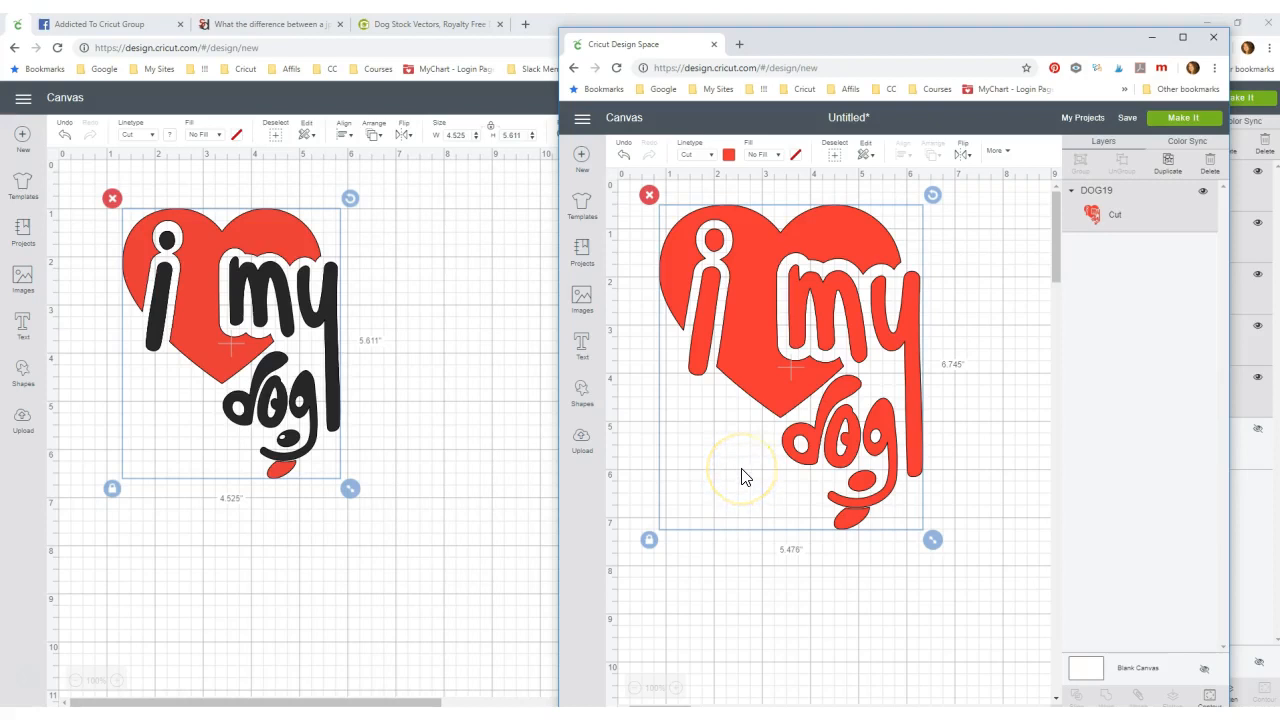
- Move the comparison window off screen and start a blank new browser tab
{"action": "left_click_drag", "start_coordinate": [823, 34], "coordinate": [1279, 34]}
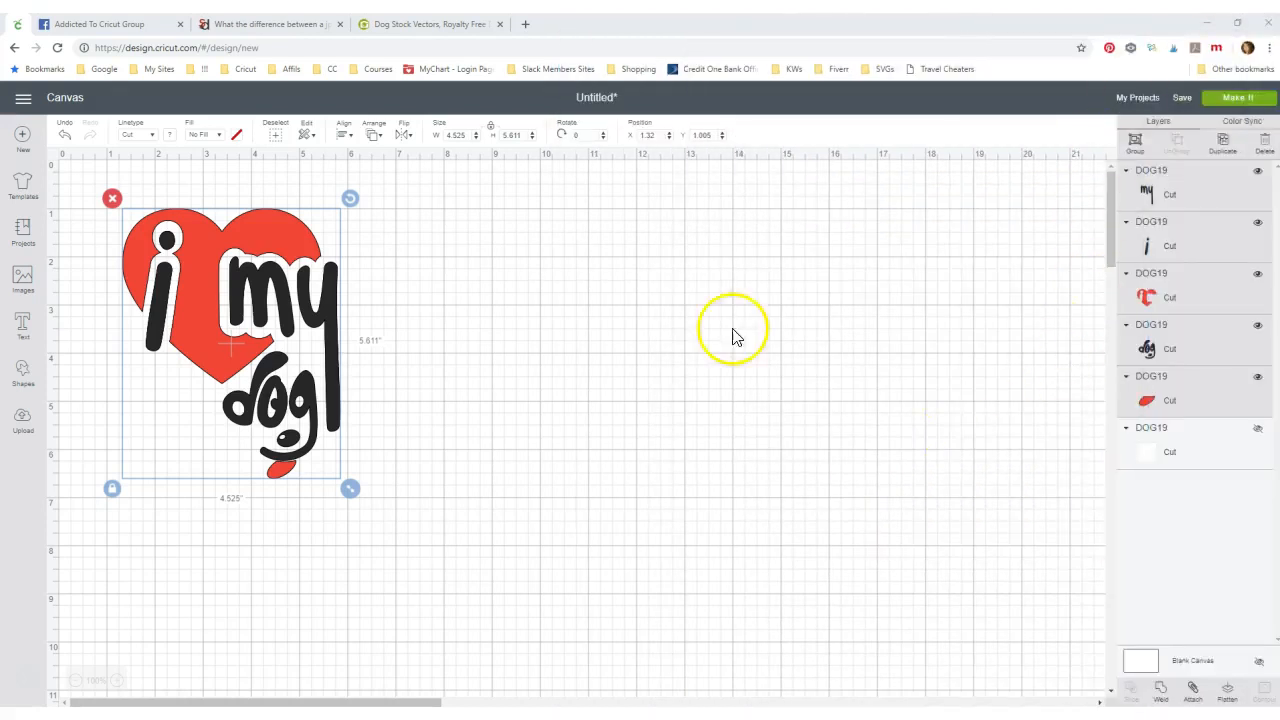
{"action": "left_click", "coordinate": [530, 25]}
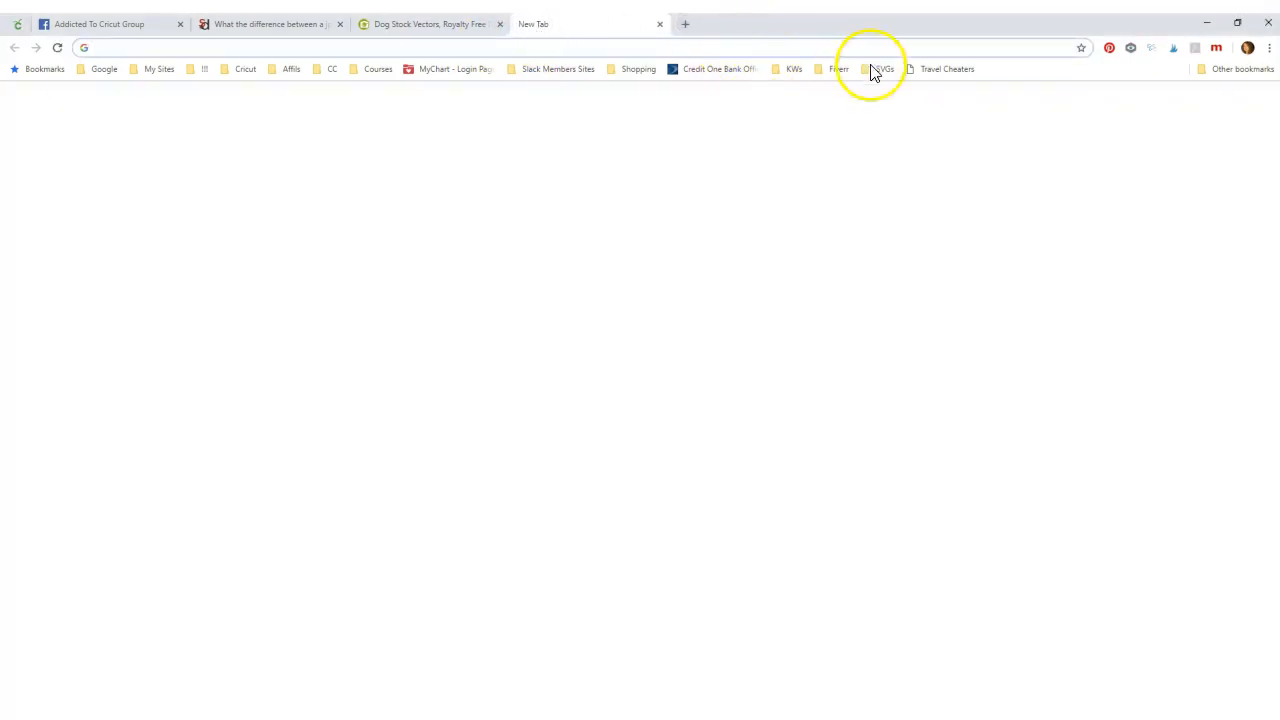
- Load Zamzar from the SVGs bookmarks, set svg as the target format, then close it and return to Design Space
{"action": "left_click", "coordinate": [884, 69]}
{"action": "left_click", "coordinate": [884, 140]}
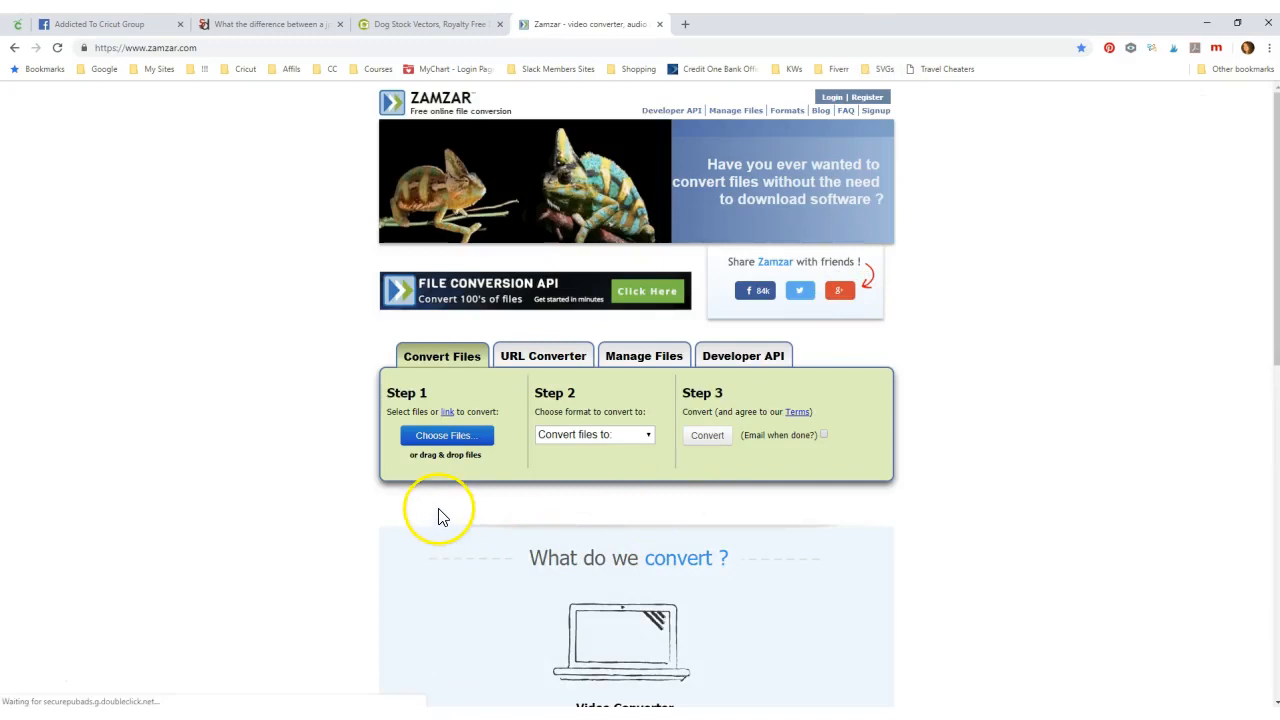
{"action": "left_click", "coordinate": [453, 437]}
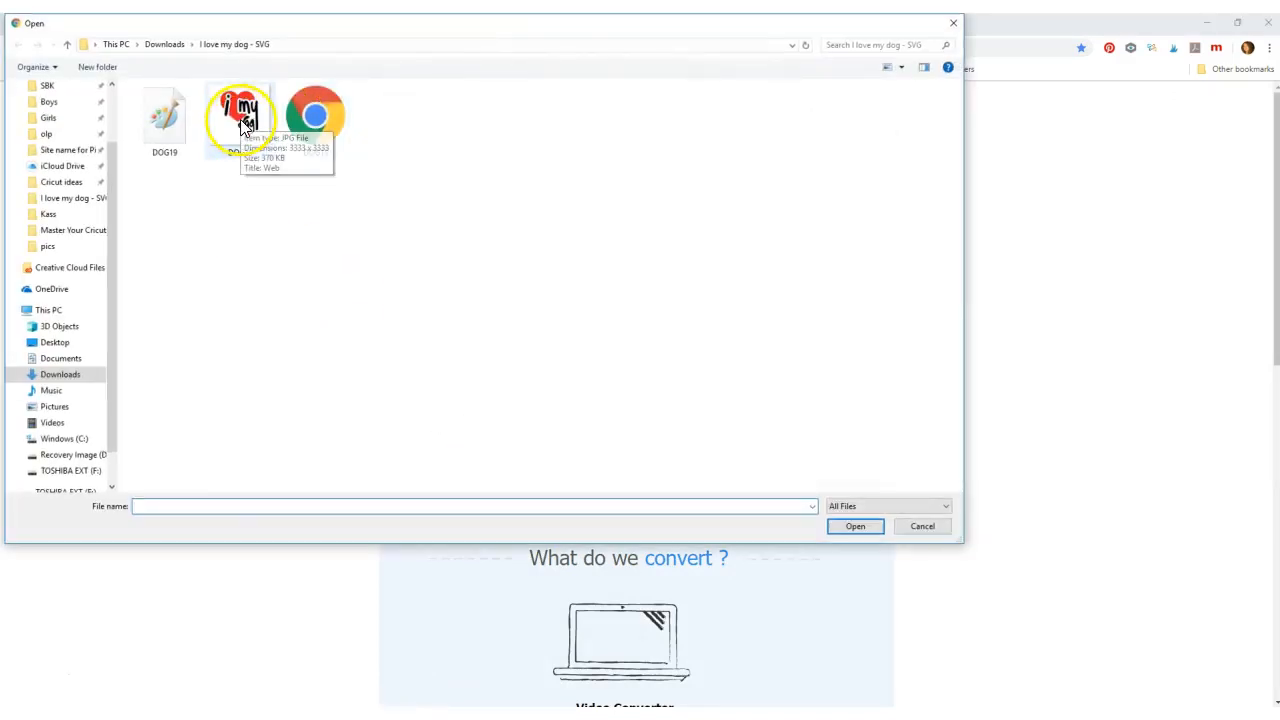
{"action": "left_click", "coordinate": [916, 524]}
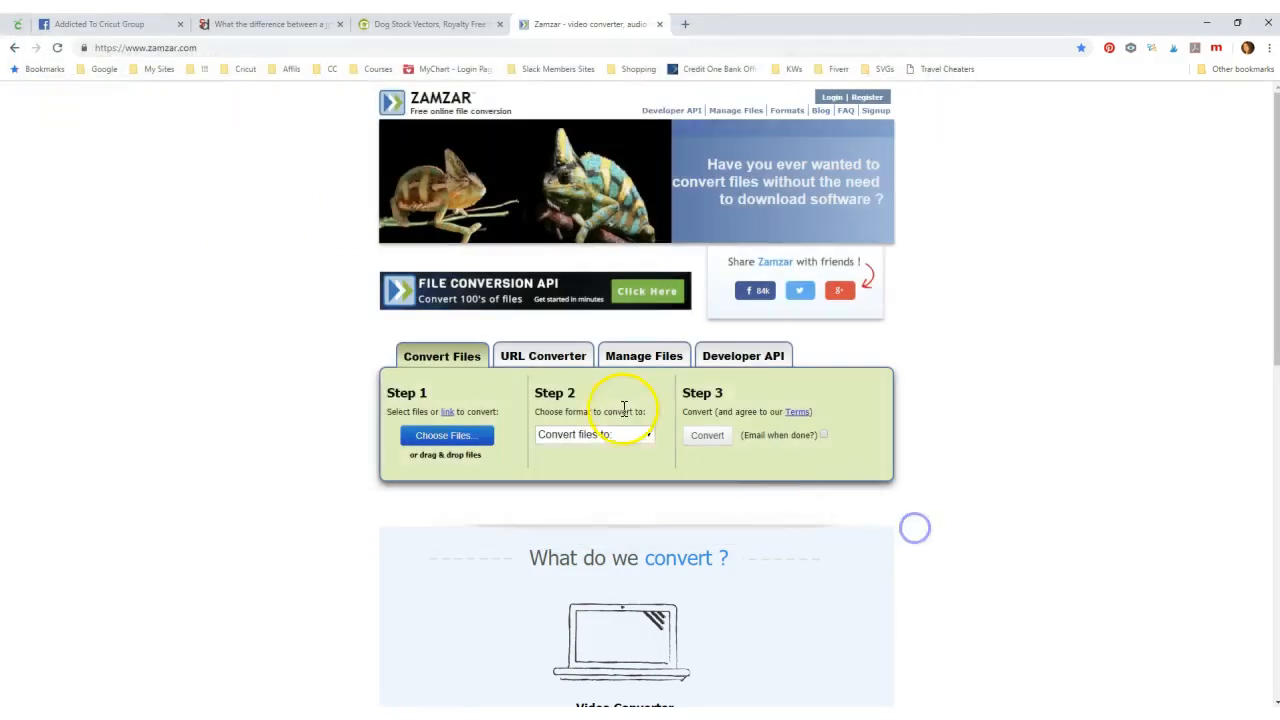
{"action": "left_click", "coordinate": [580, 437]}
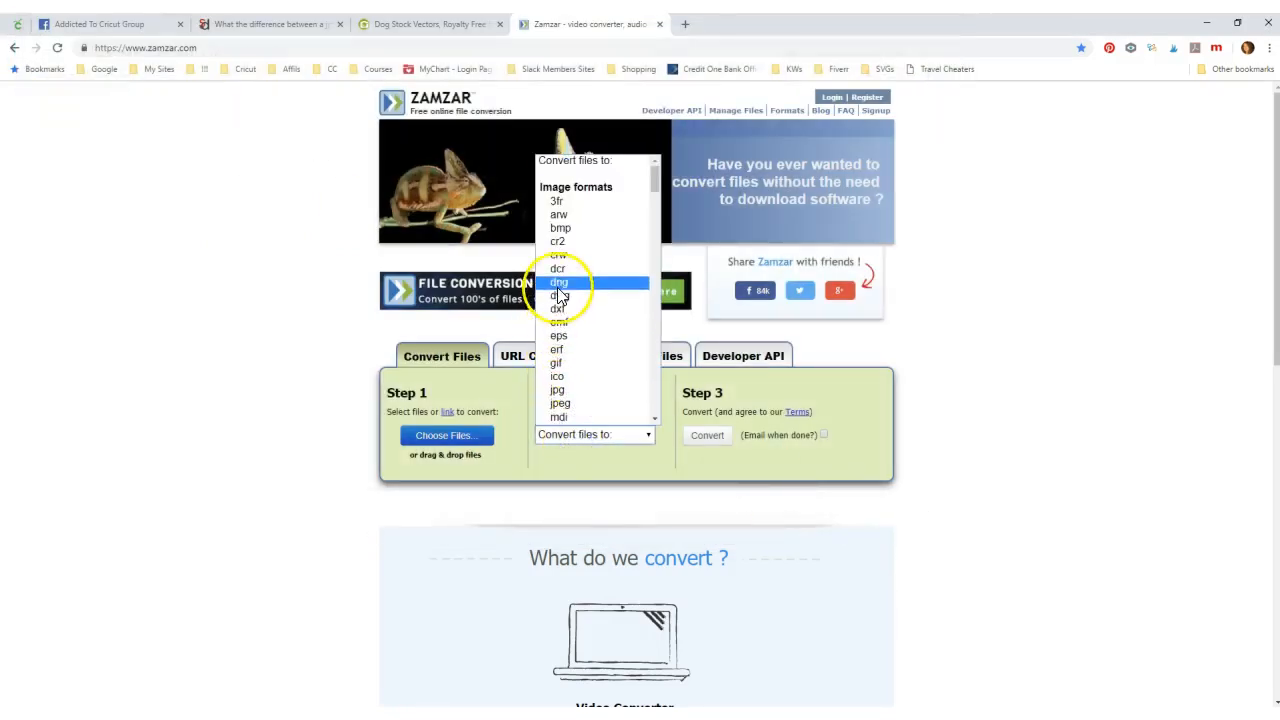
{"action": "scroll", "coordinate": [571, 390], "scroll_direction": "down", "scroll_amount": 3}
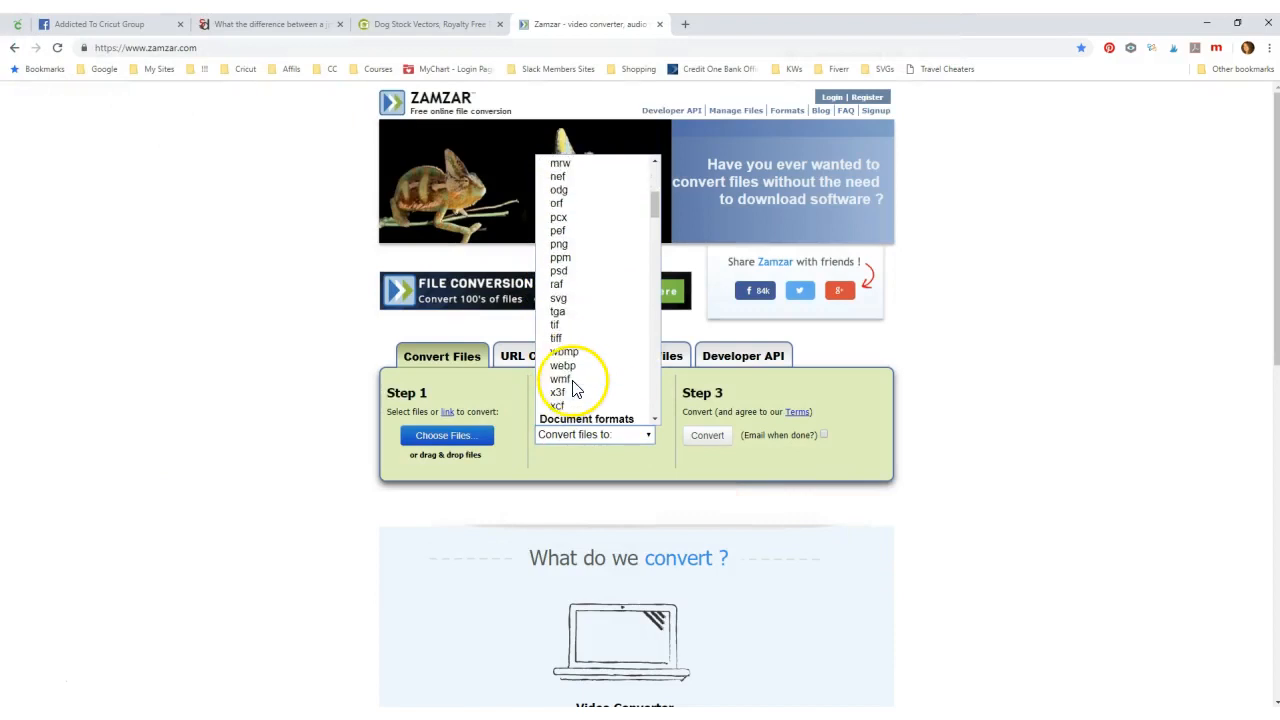
{"action": "left_click", "coordinate": [560, 299]}
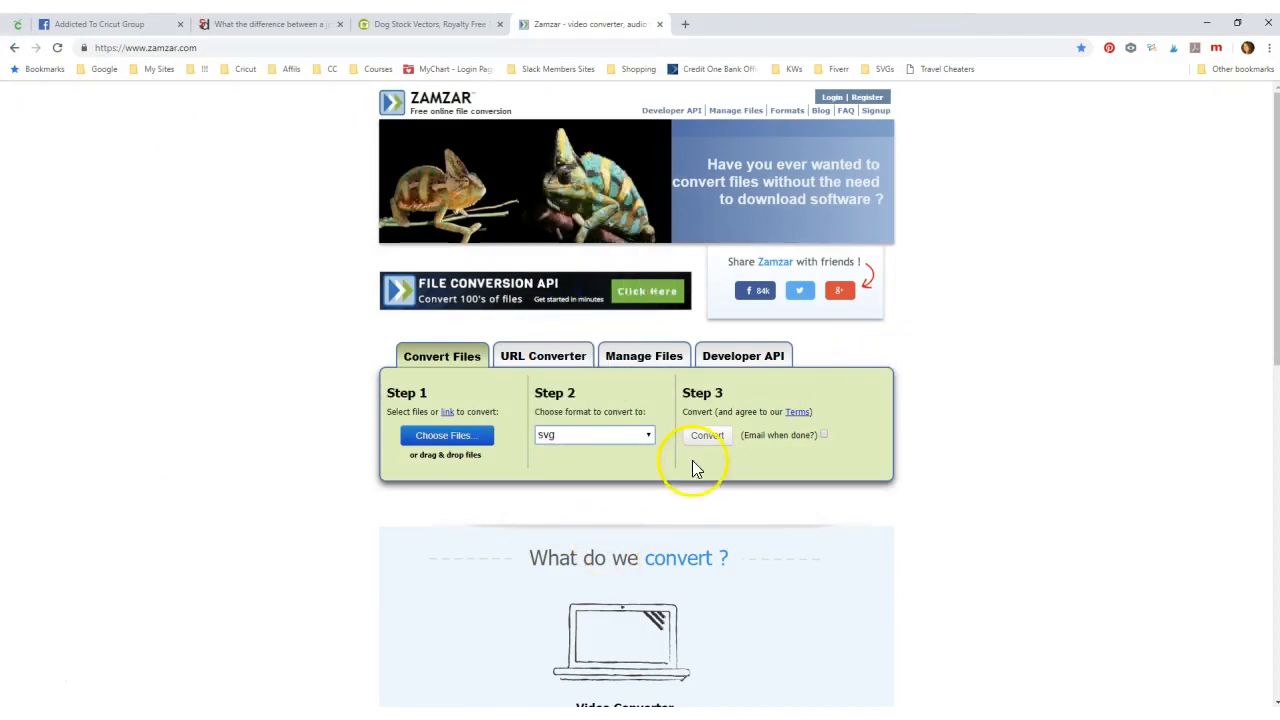
{"action": "left_click", "coordinate": [660, 24]}
{"action": "left_click", "coordinate": [17, 24]}
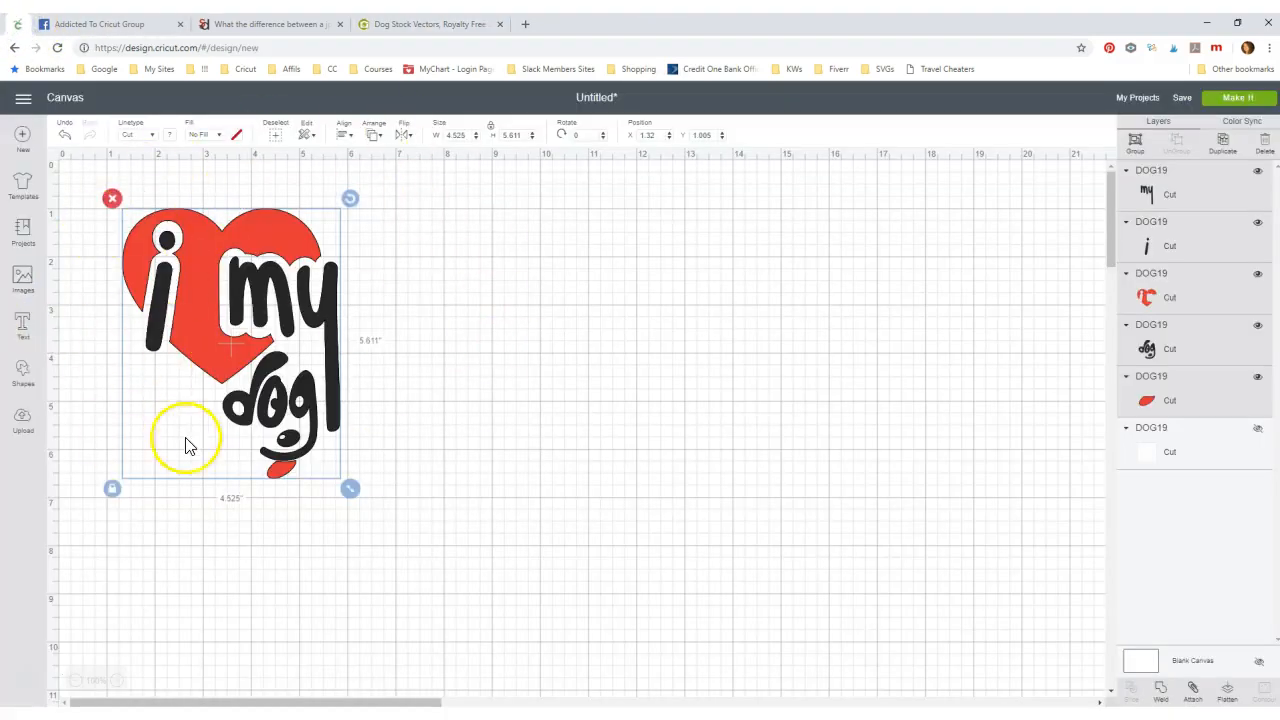
- Enlarge the six-layer heart to 5.029 × 6.236 in and bring the red single-layer window alongside
{"action": "left_click_drag", "start_coordinate": [351, 489], "coordinate": [375, 518]}
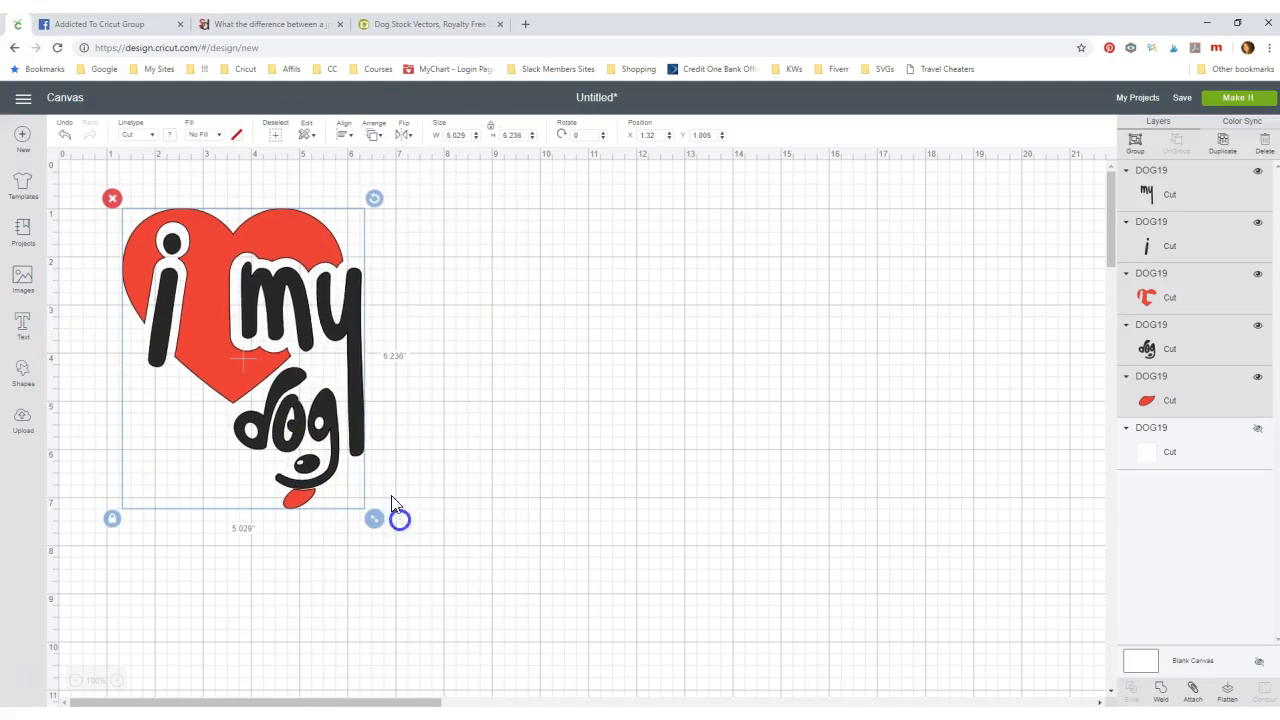
{"action": "left_click_drag", "start_coordinate": [1279, 30], "coordinate": [804, 37]}
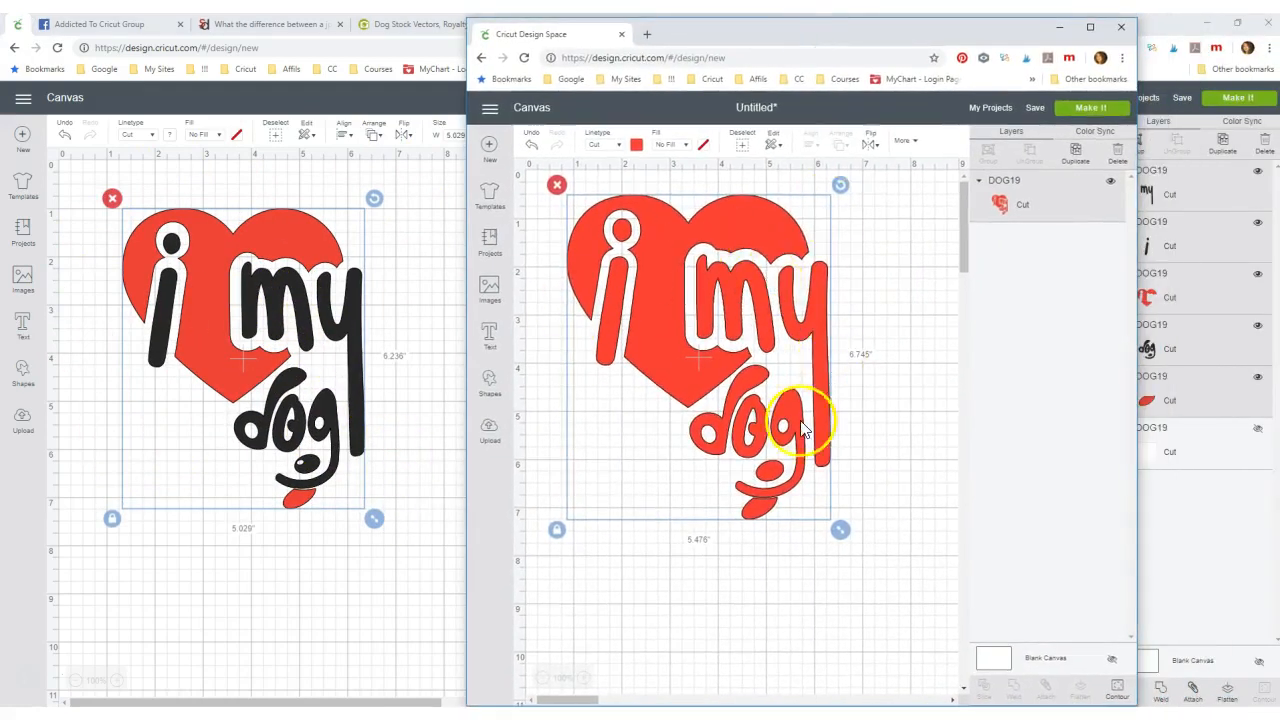